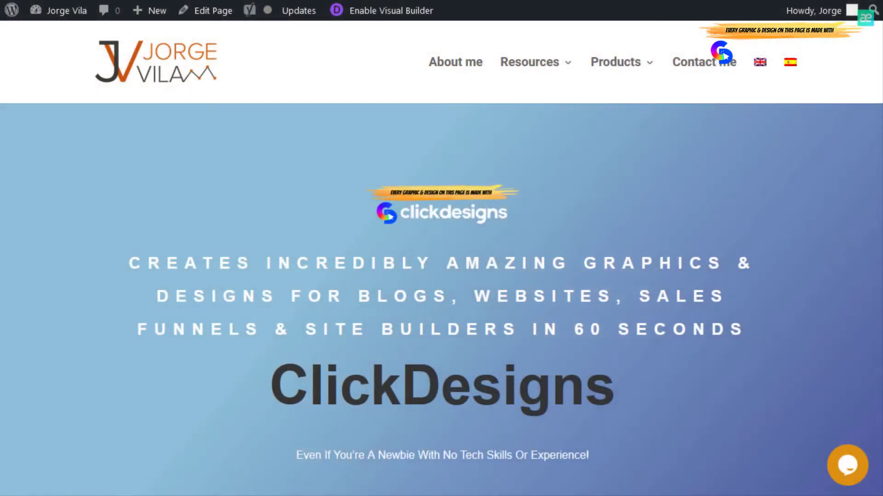
# Step: Scroll down the bonus page to Bonus 1, Urgency Suites Pro, the $49.99 scarcity generator
pyautogui.scroll(-15, 617, 359)
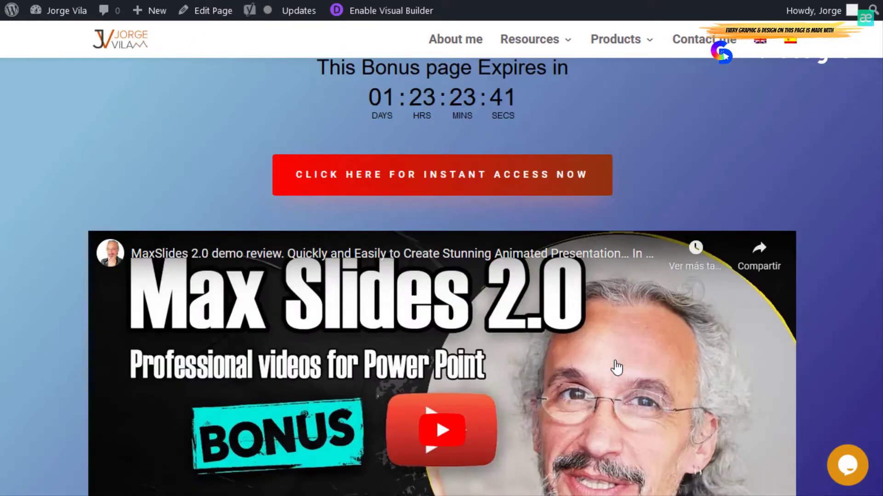
pyautogui.scroll(-6, 604, 331)
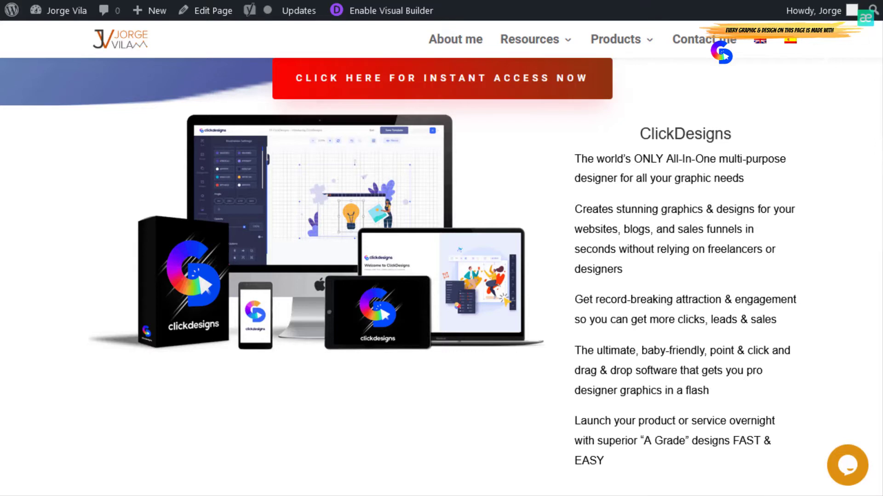
pyautogui.scroll(-1, 399, 273)
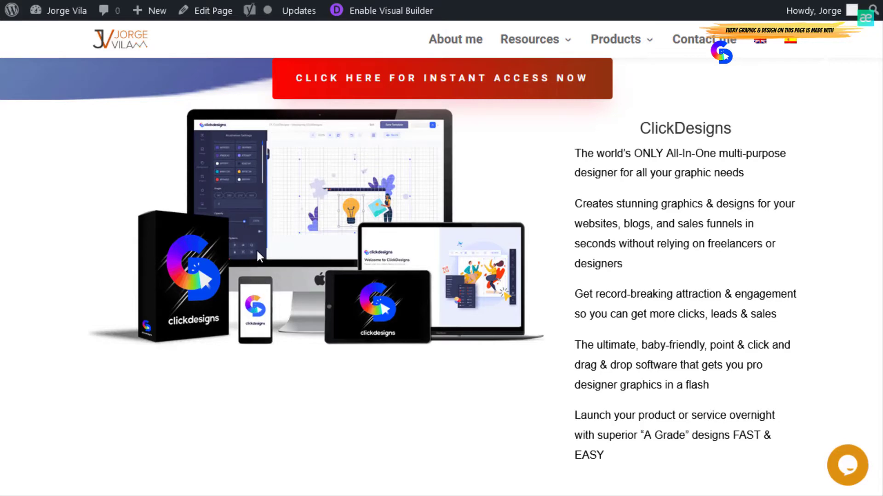
pyautogui.scroll(-8, 296, 225)
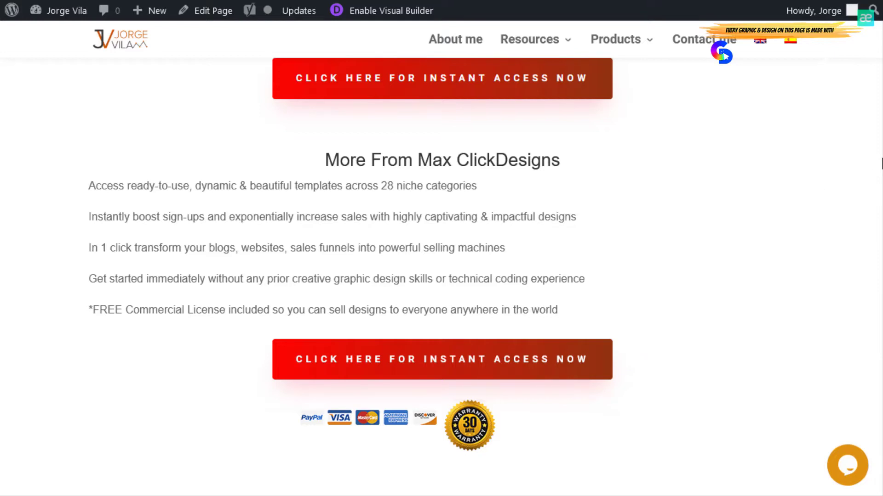
pyautogui.scroll(-12, 809, 299)
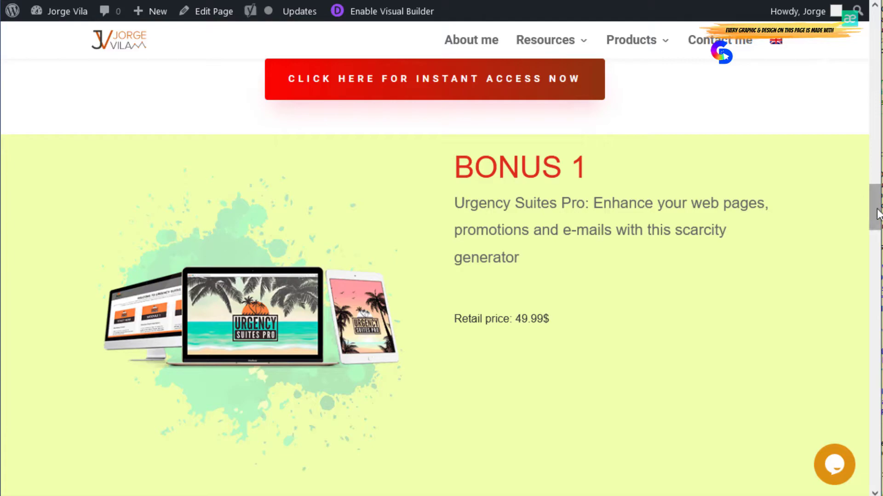
# Step: Drag the page scrollbar down past Bonuses 2, 3 and 4 until Bonus 5 vendor bonuses appear
pyautogui.moveTo(876, 214); pyautogui.dragTo(870, 234)
pyautogui.scroll(-4, 871, 236)
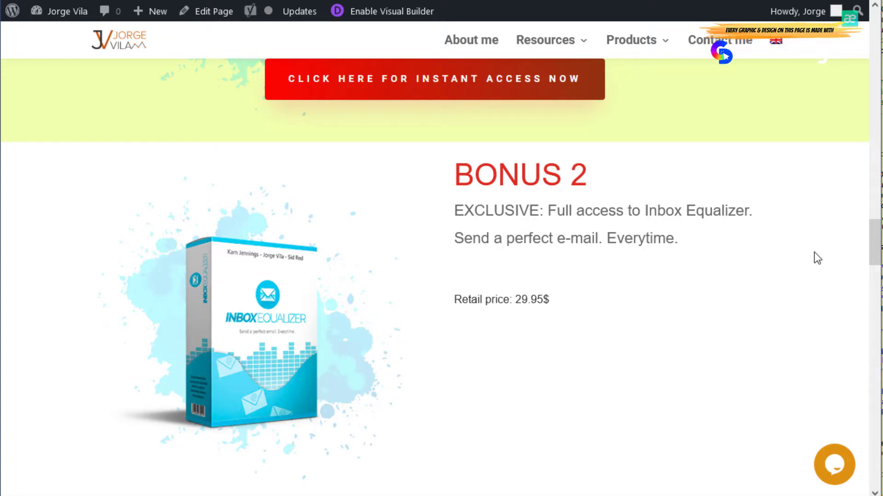
pyautogui.moveTo(874, 247); pyautogui.dragTo(874, 284)
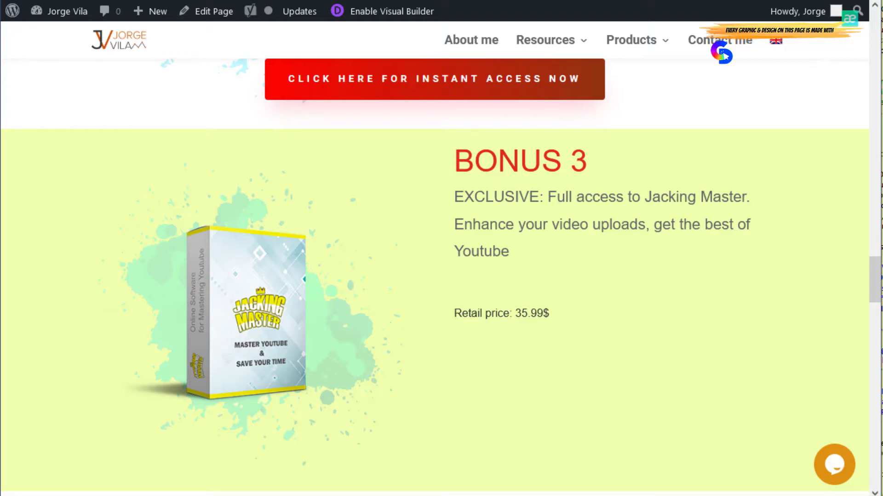
pyautogui.moveTo(877, 281); pyautogui.dragTo(878, 313)
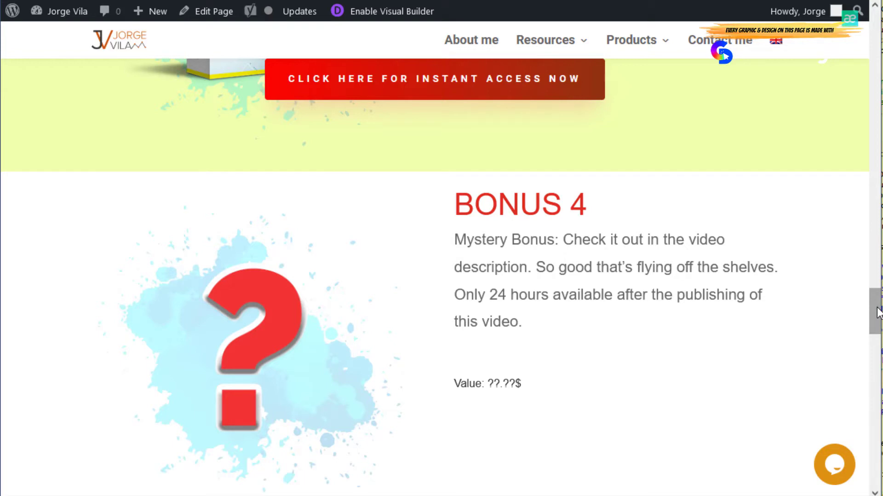
pyautogui.moveTo(878, 313); pyautogui.dragTo(878, 353)
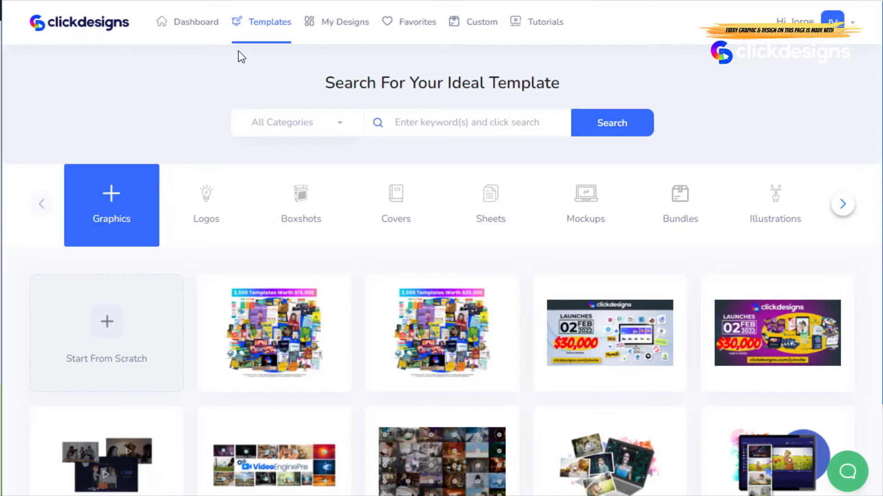
# Step: Go back to the ClickDesigns Dashboard and look over its My Designs row
pyautogui.click(166, 22)
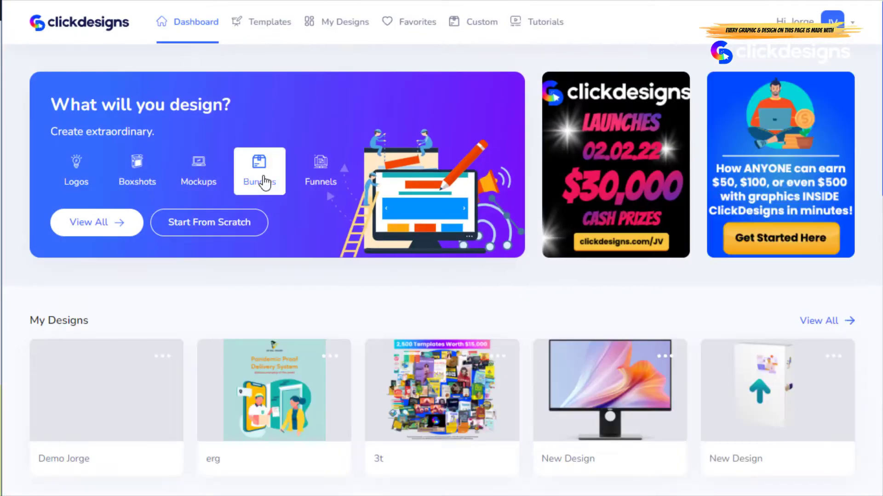
pyautogui.scroll(-8, 264, 182)
pyautogui.scroll(5, 256, 226)
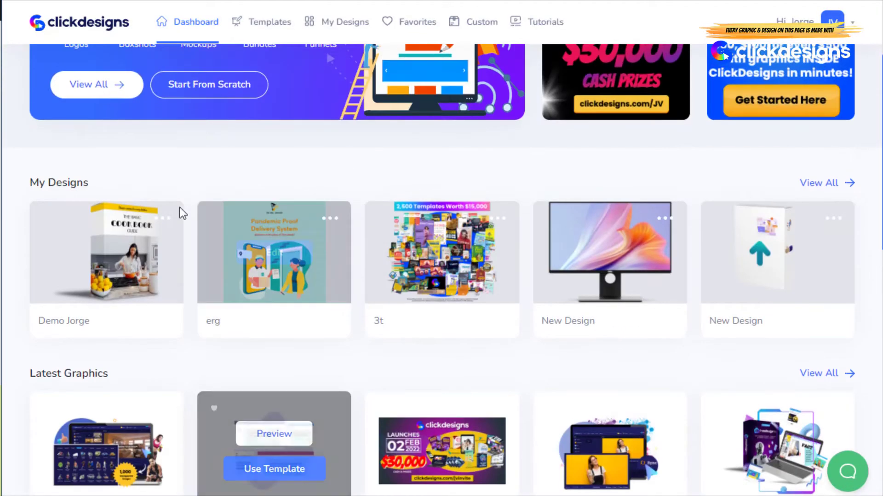
pyautogui.scroll(-3, 600, 237)
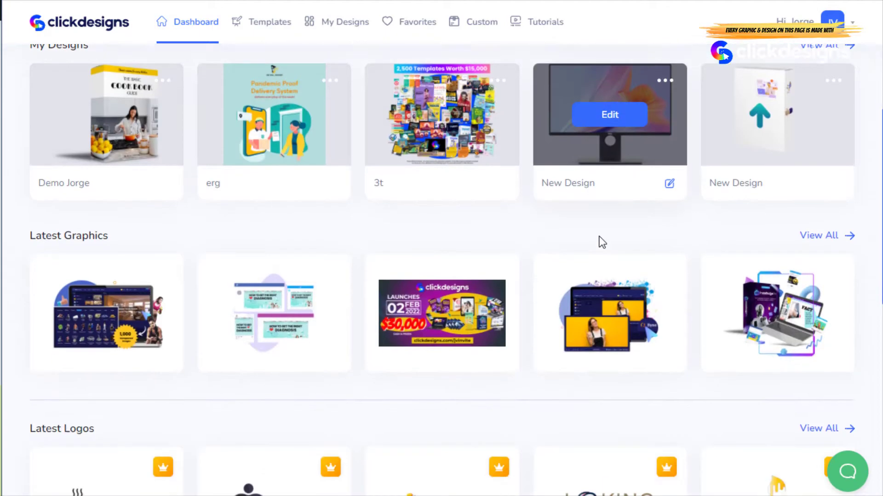
pyautogui.scroll(-3, 600, 236)
pyautogui.scroll(9, 591, 267)
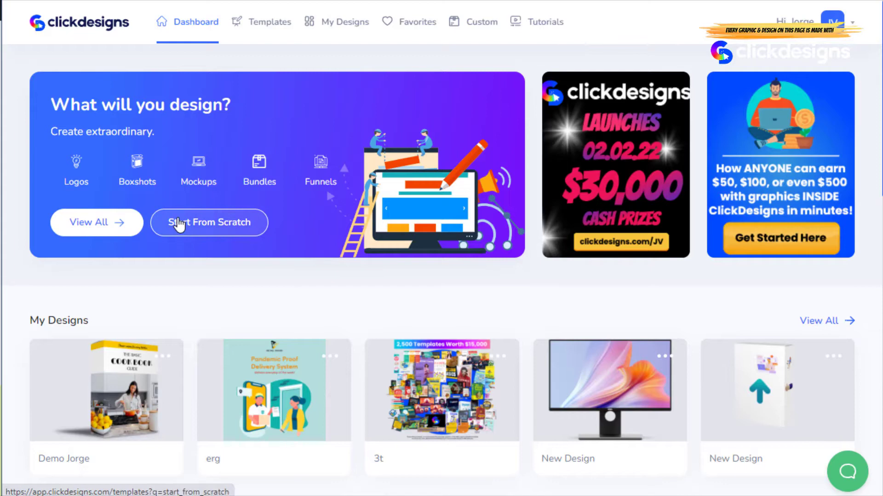
# Step: Browse the Logos, Boxshots, Covers, Sheets and Mockups template categories
pyautogui.click(231, 223)
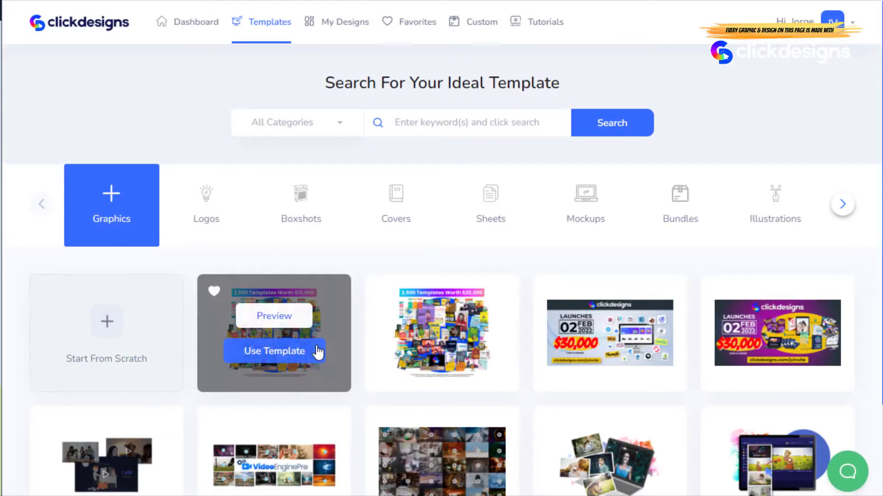
pyautogui.click(217, 197)
pyautogui.scroll(-2, 322, 325)
pyautogui.scroll(2, 335, 309)
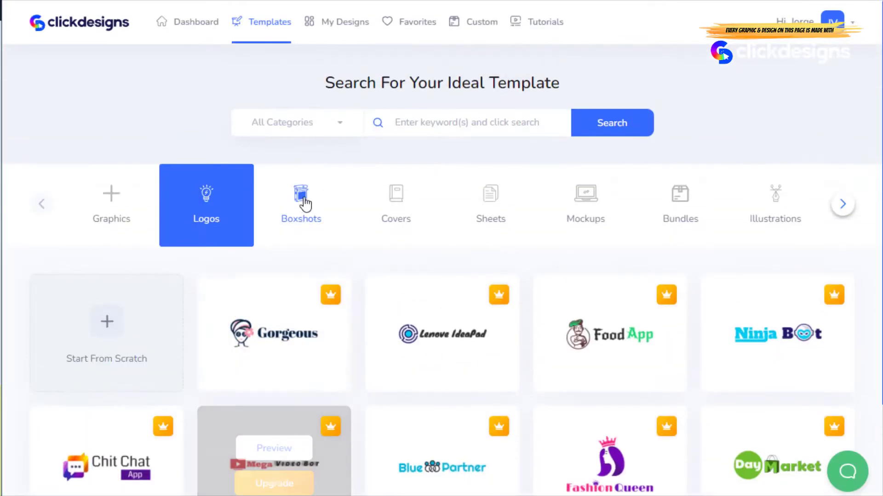
pyautogui.click(302, 196)
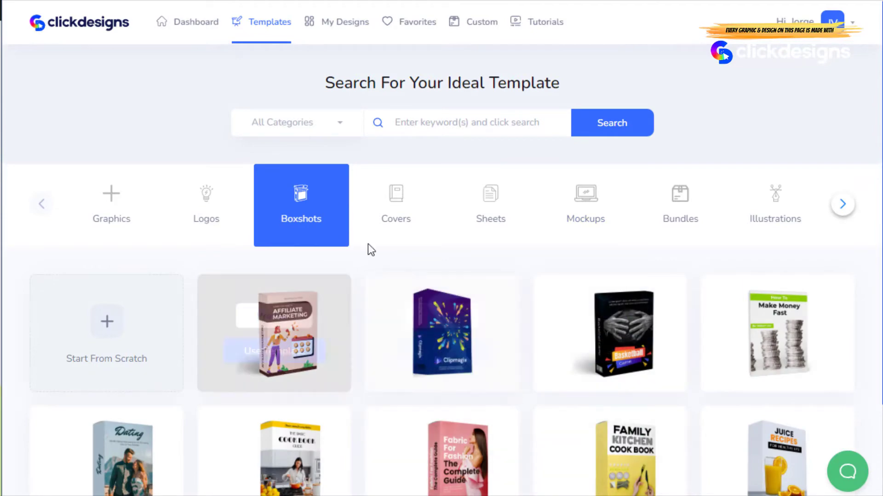
pyautogui.click(404, 222)
pyautogui.scroll(-3, 445, 239)
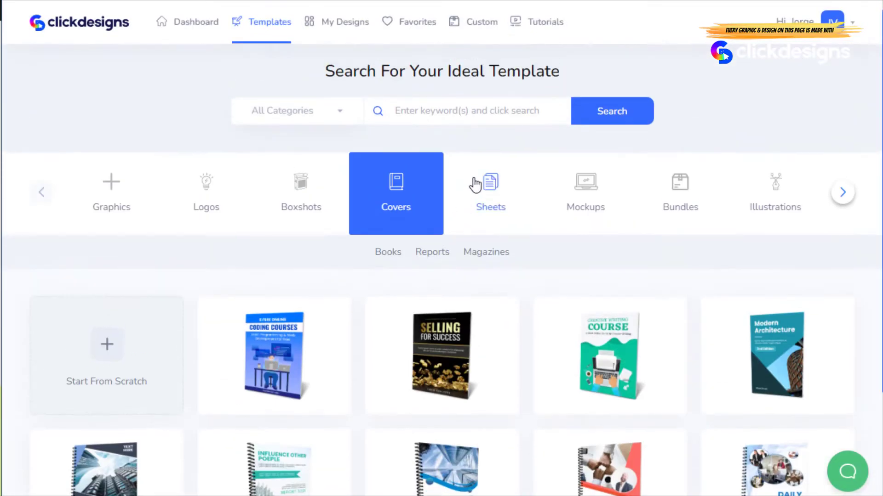
pyautogui.click(475, 183)
pyautogui.scroll(-2, 534, 267)
pyautogui.click(578, 218)
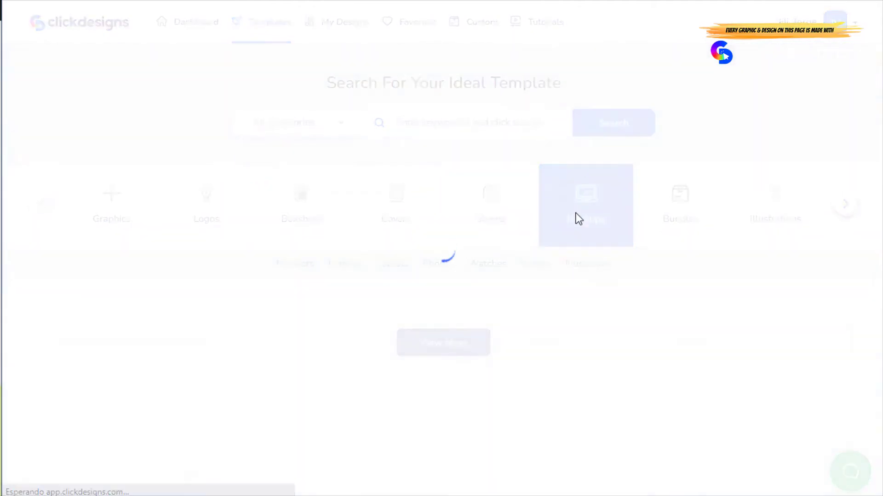
pyautogui.scroll(-3, 583, 295)
pyautogui.scroll(2, 697, 167)
# Step: Look through the Bundles, Illustrations and Annotations template categories
pyautogui.click(698, 158)
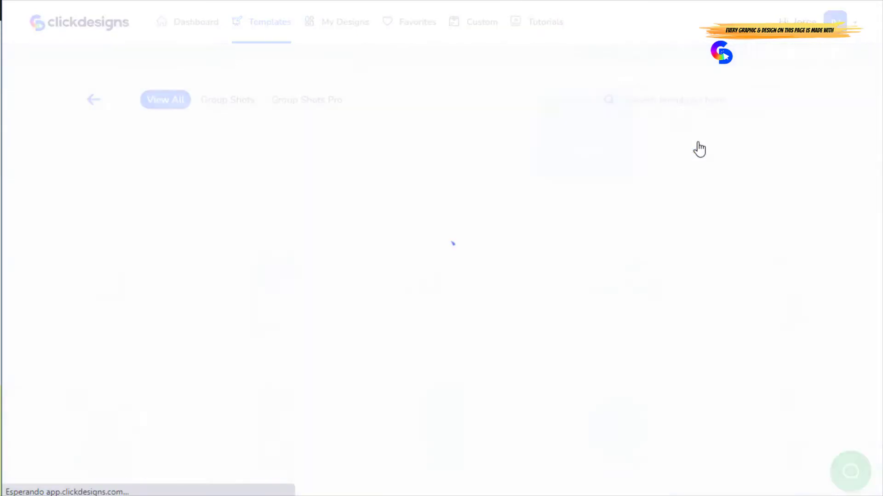
pyautogui.click(94, 100)
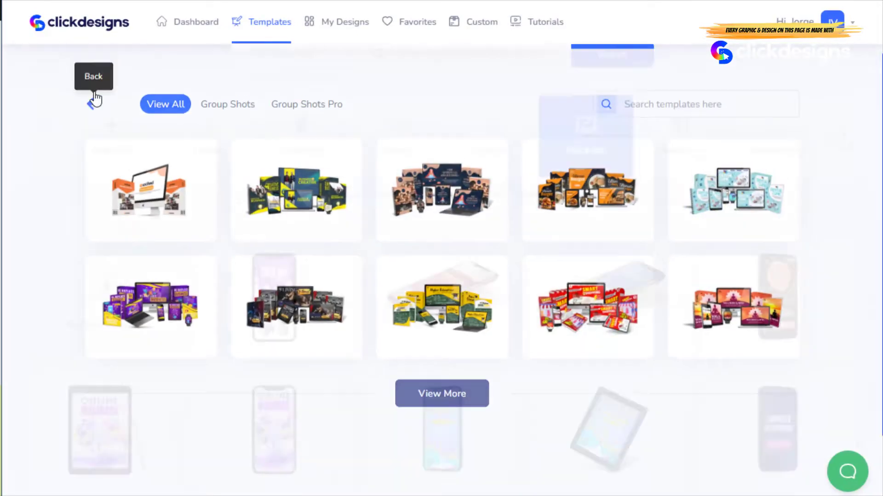
pyautogui.click(797, 148)
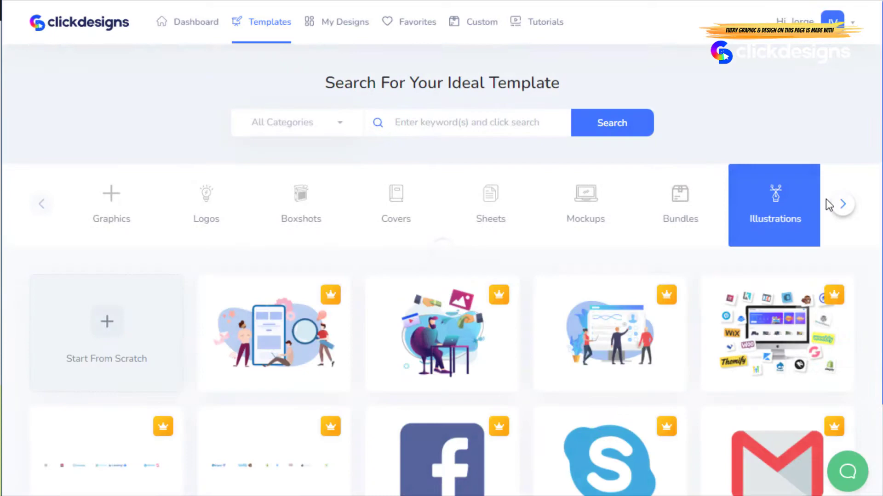
pyautogui.click(843, 204)
pyautogui.click(784, 215)
pyautogui.scroll(-1, 581, 280)
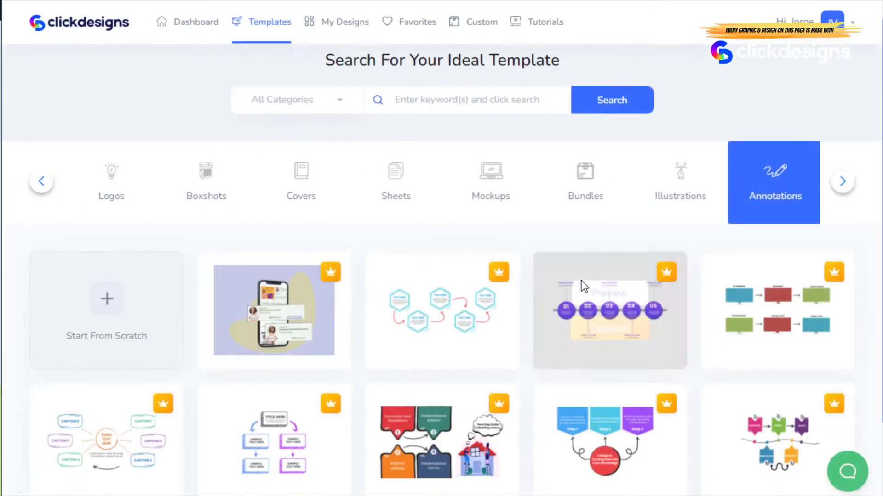
pyautogui.scroll(-2, 543, 303)
pyautogui.scroll(3, 502, 325)
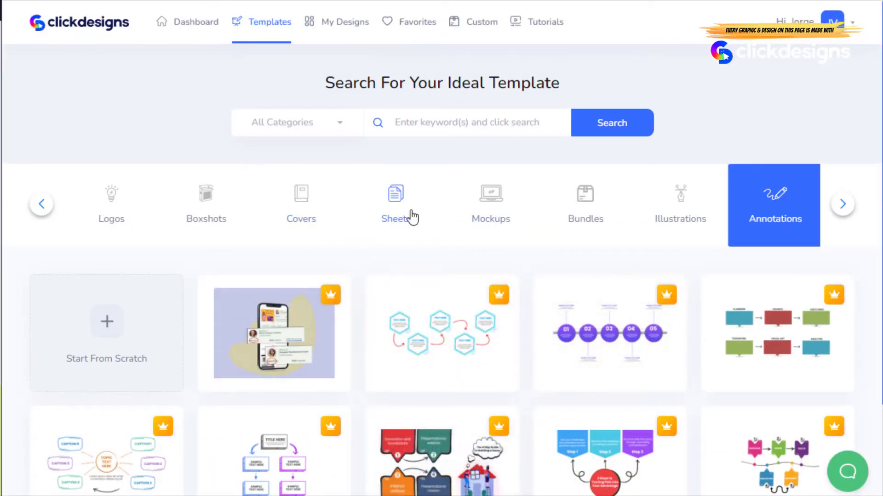
# Step: Return to Mockups and preview the Education and Training phone mockup
pyautogui.click(499, 199)
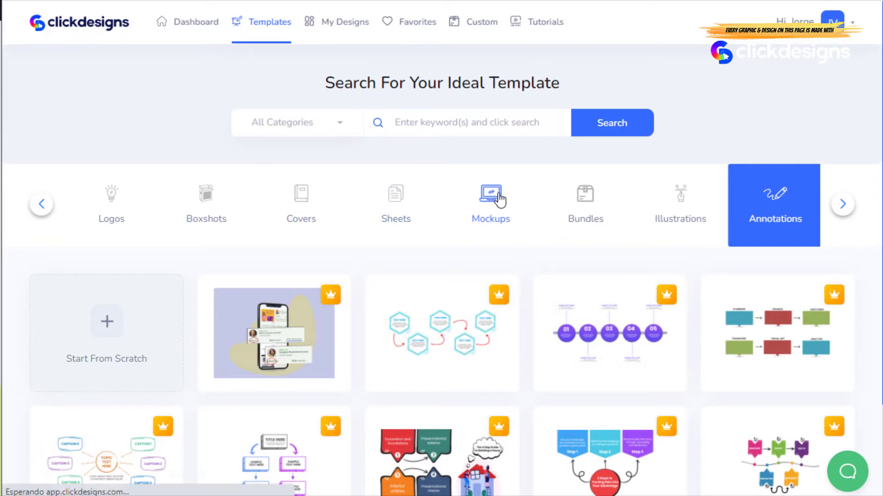
pyautogui.scroll(-3, 597, 204)
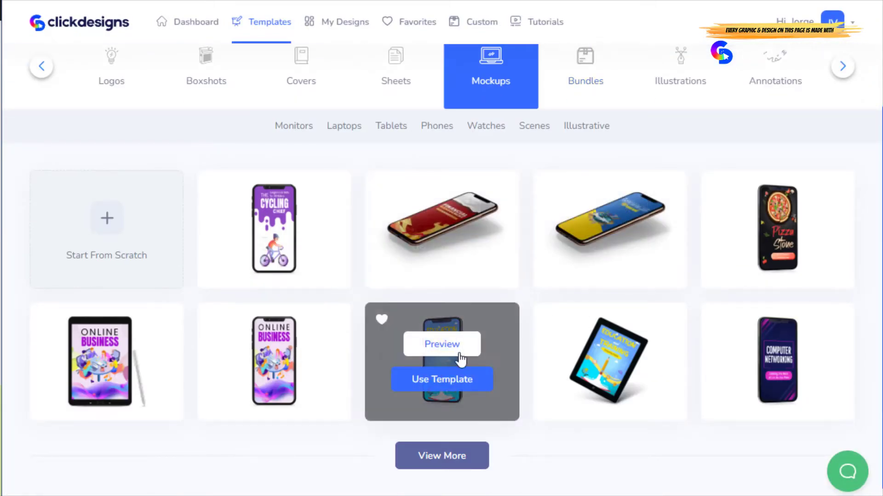
pyautogui.click(460, 345)
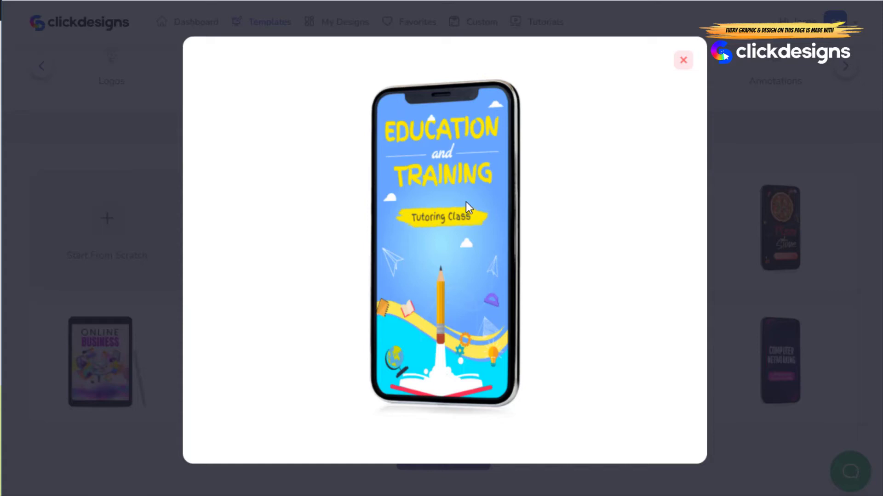
pyautogui.click(683, 61)
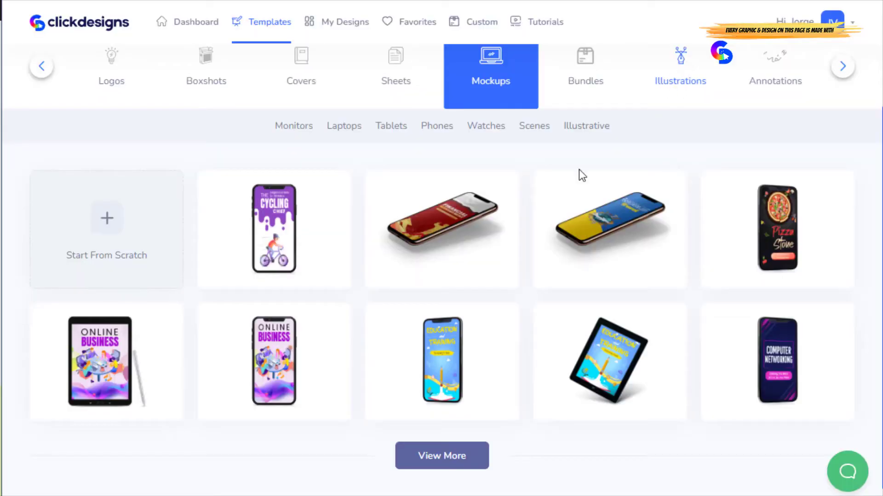
# Step: Create a design titled 'Demo Jorge 3' from the phone mockup and select its screen image
pyautogui.click(446, 386)
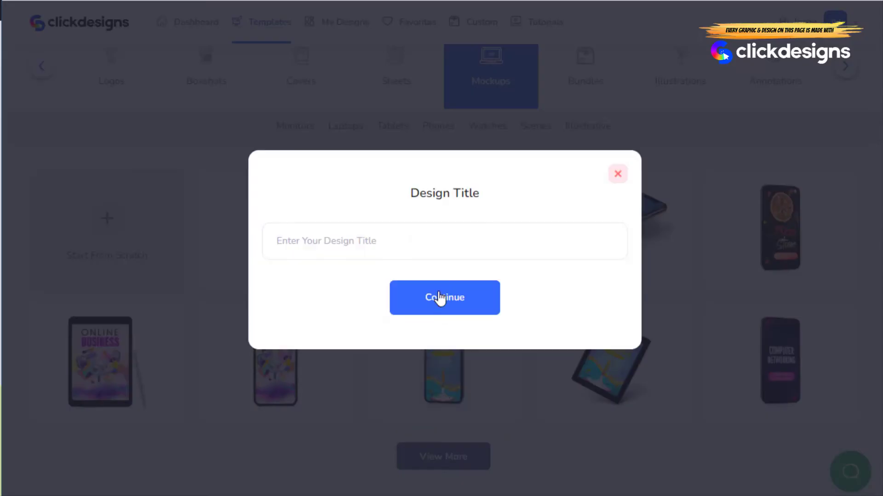
pyautogui.write('Demo Jorge 3')
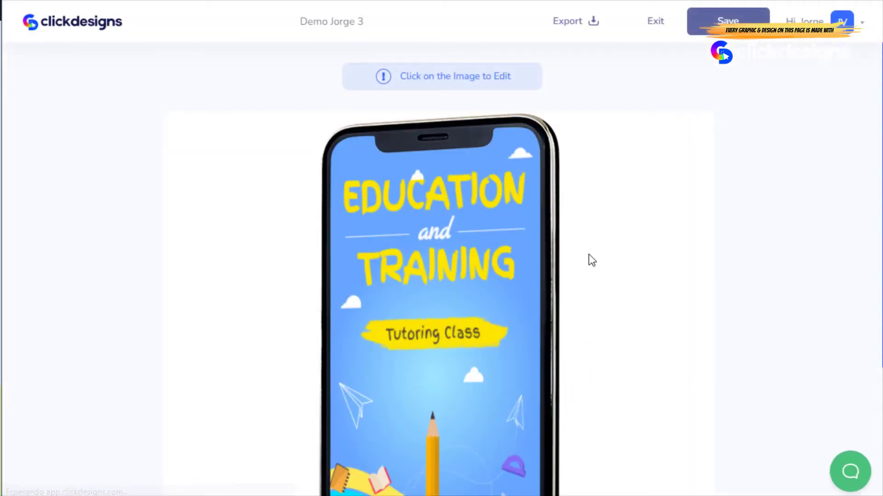
pyautogui.scroll(-4, 473, 256)
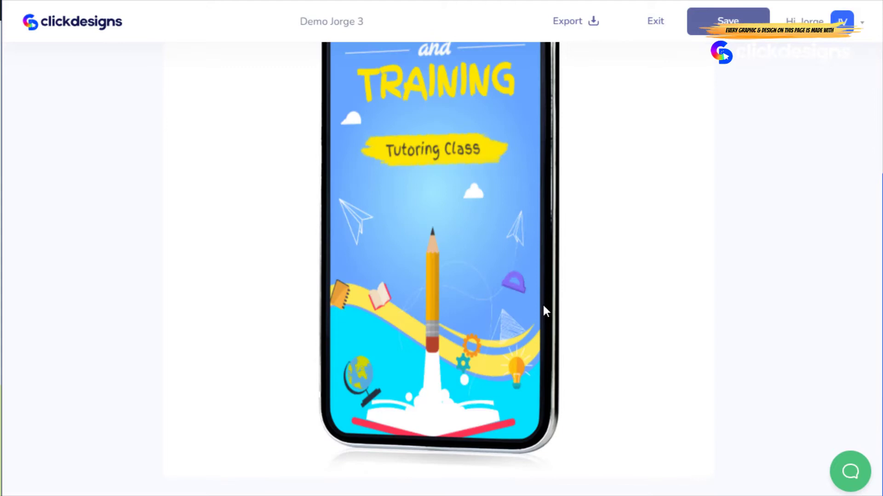
pyautogui.click(476, 277)
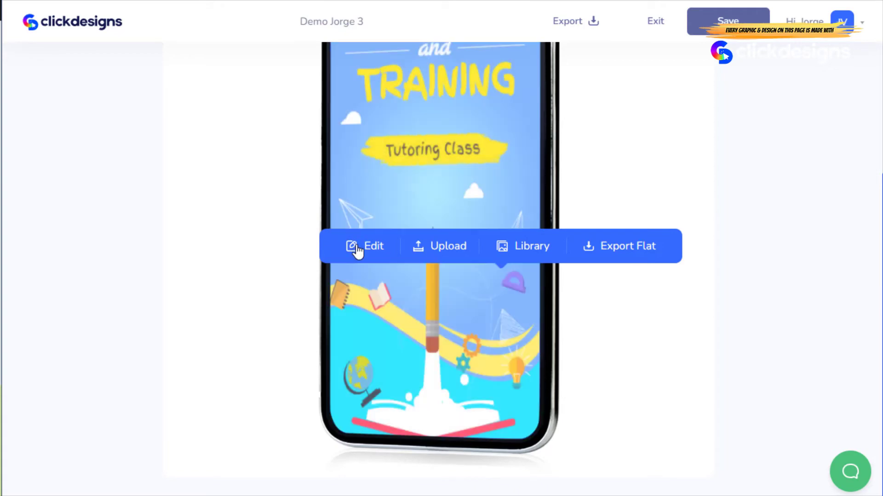
# Step: Remove the TRAINING and EDUCATION headings, the word 'and' and its decorative lines
pyautogui.click(358, 248)
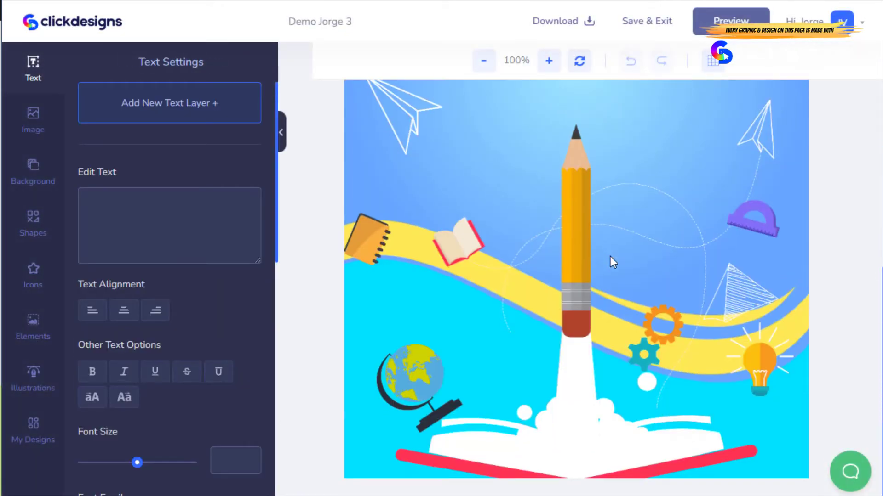
pyautogui.click(607, 268)
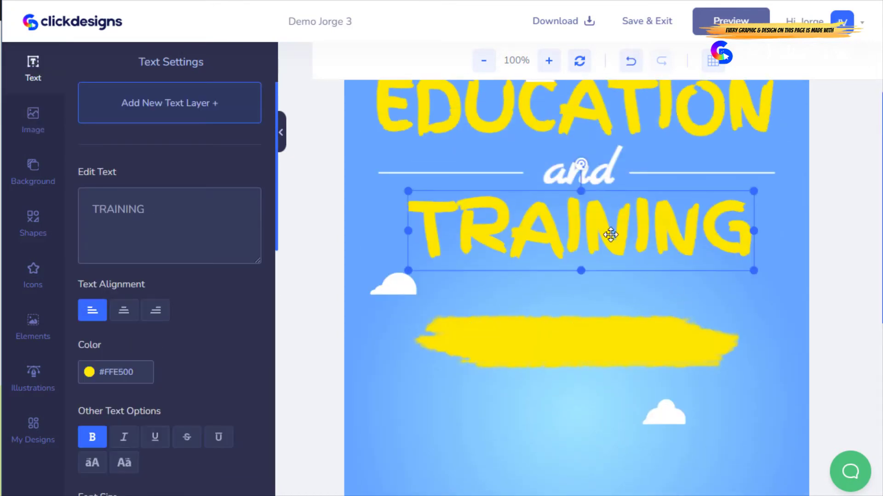
pyautogui.press('Delete')
pyautogui.click(607, 150)
pyautogui.press('Delete')
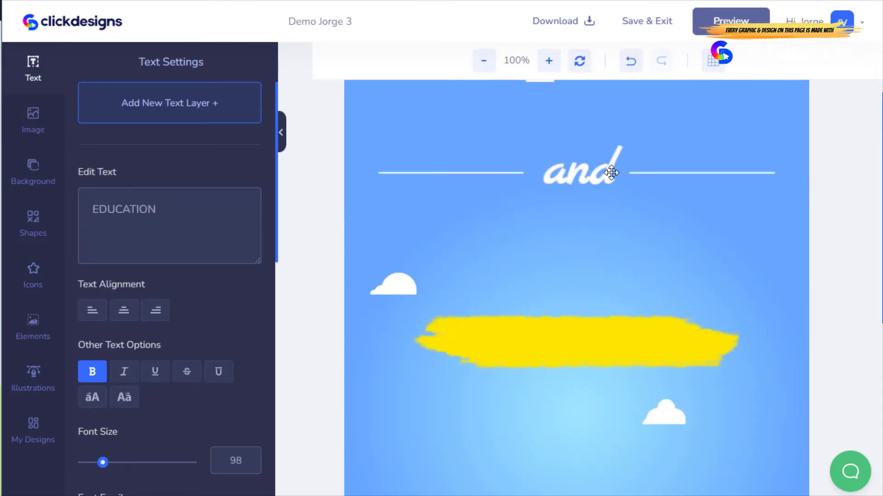
pyautogui.click(611, 173)
pyautogui.press('Delete')
pyautogui.click(597, 177)
pyautogui.press('Delete')
# Step: Delete the yellow brush stroke, both clouds and the bottom wave shape
pyautogui.click(393, 285)
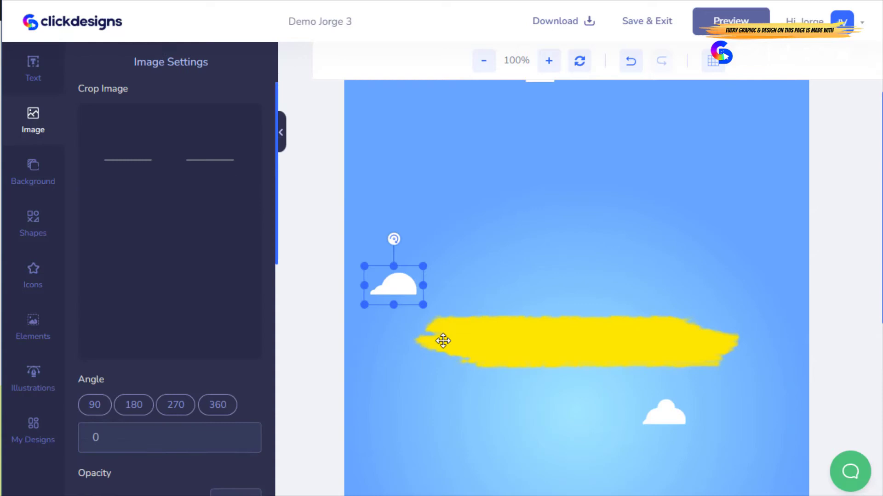
pyautogui.press('Delete')
pyautogui.click(443, 338)
pyautogui.press('Delete')
pyautogui.click(676, 423)
pyautogui.press('Delete')
pyautogui.scroll(-5, 648, 308)
pyautogui.click(646, 317)
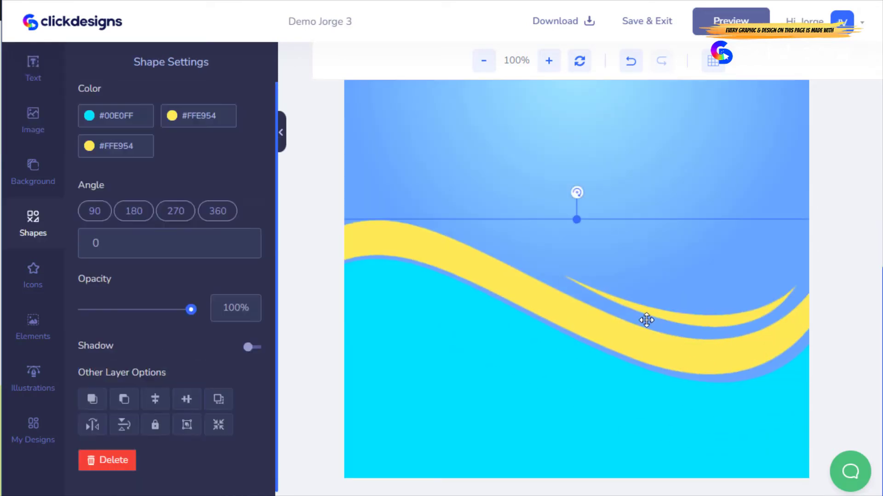
pyautogui.press('Delete')
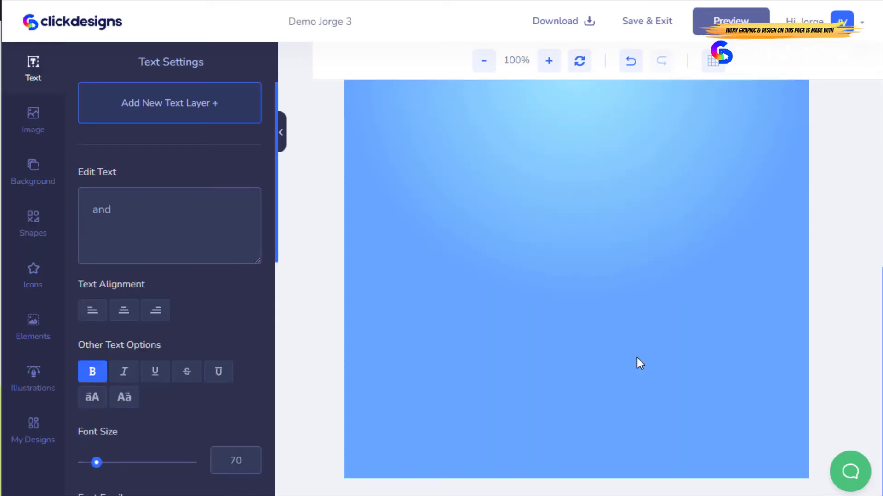
# Step: Give the background a purple-pink radial gradient (#A18CD1 to #FBC2EB) with 288% radius
pyautogui.click(31, 214)
pyautogui.scroll(-6, 226, 202)
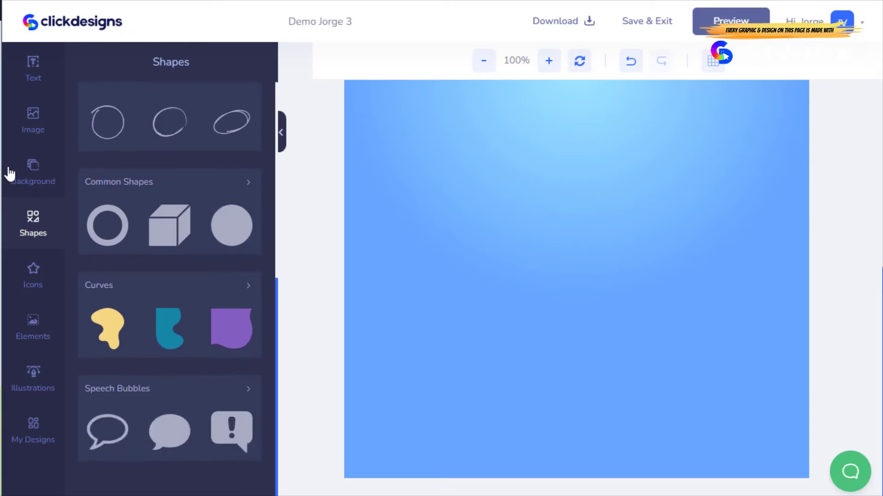
pyautogui.click(10, 174)
pyautogui.click(166, 95)
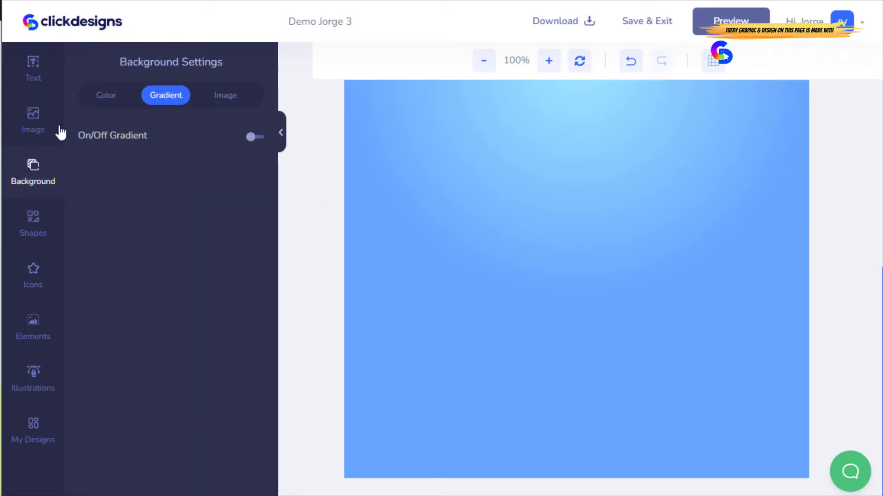
pyautogui.click(252, 137)
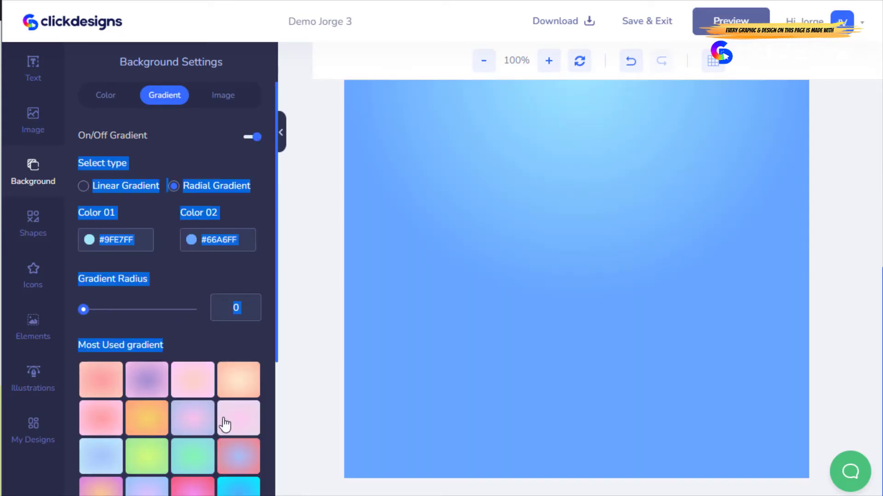
pyautogui.click(129, 381)
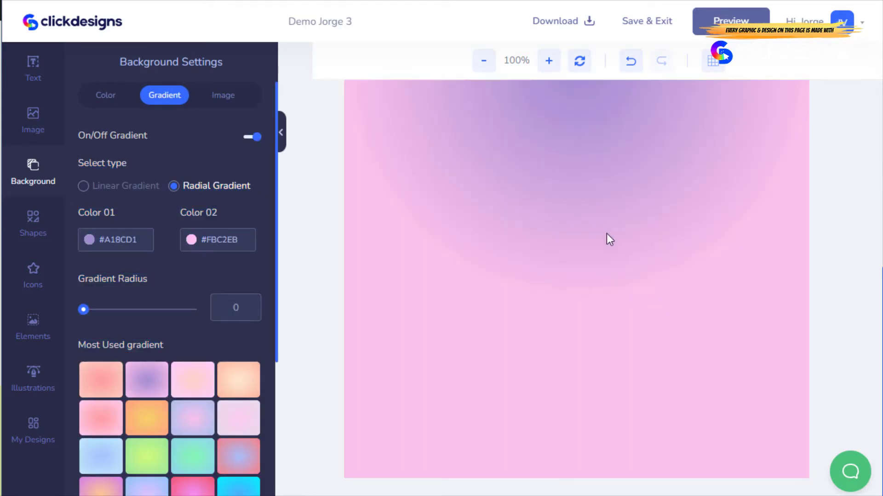
pyautogui.scroll(6, 873, 243)
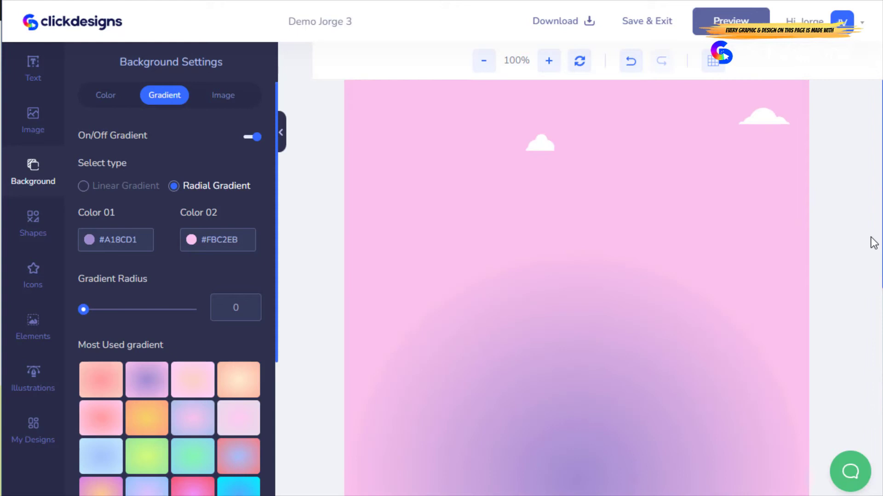
pyautogui.scroll(-2, 230, 414)
pyautogui.scroll(1, 226, 400)
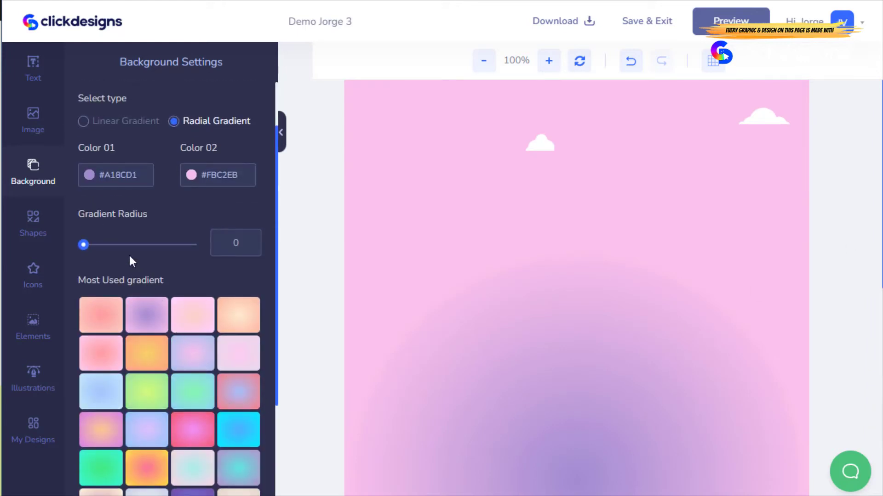
pyautogui.click(130, 245)
pyautogui.moveTo(133, 252)
pyautogui.mouseDown()
pyautogui.moveTo(159, 250)
pyautogui.moveTo(137, 254)
pyautogui.mouseUp()
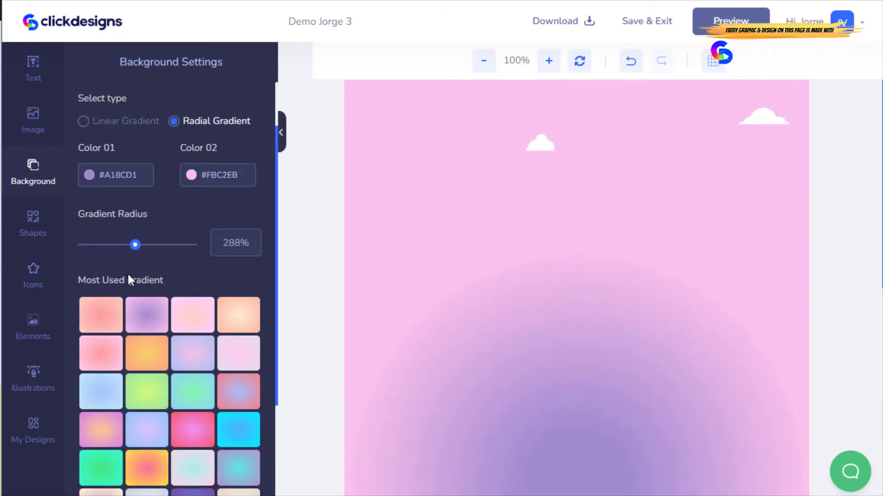
pyautogui.click(36, 131)
# Step: Add the Pixabay macaw parrot photo and enlarge it to the full canvas width
pyautogui.click(162, 251)
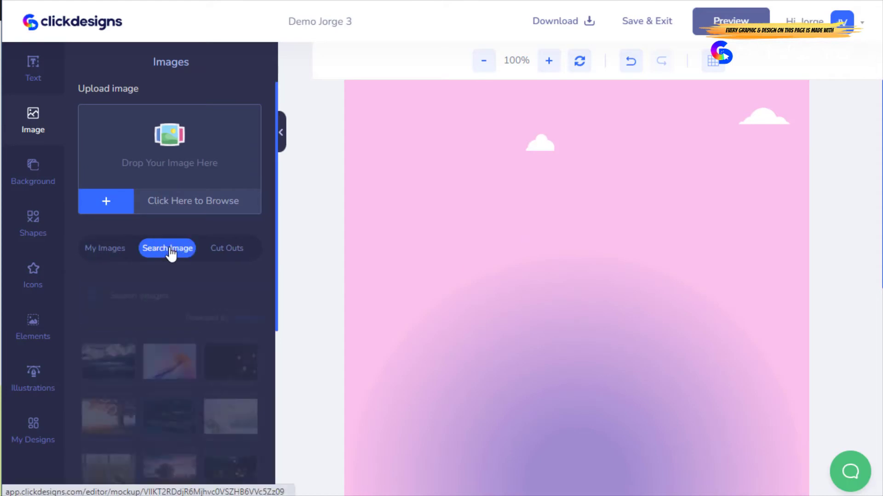
pyautogui.scroll(-1, 182, 365)
pyautogui.scroll(-3, 179, 354)
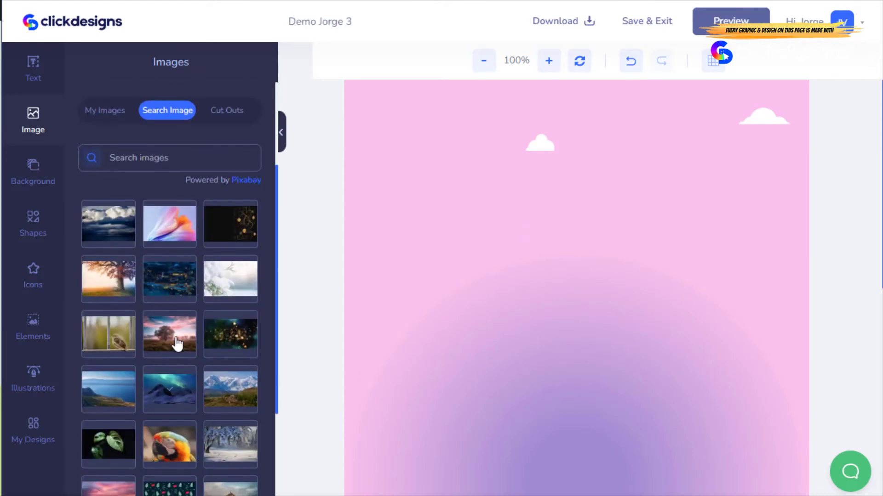
pyautogui.click(173, 456)
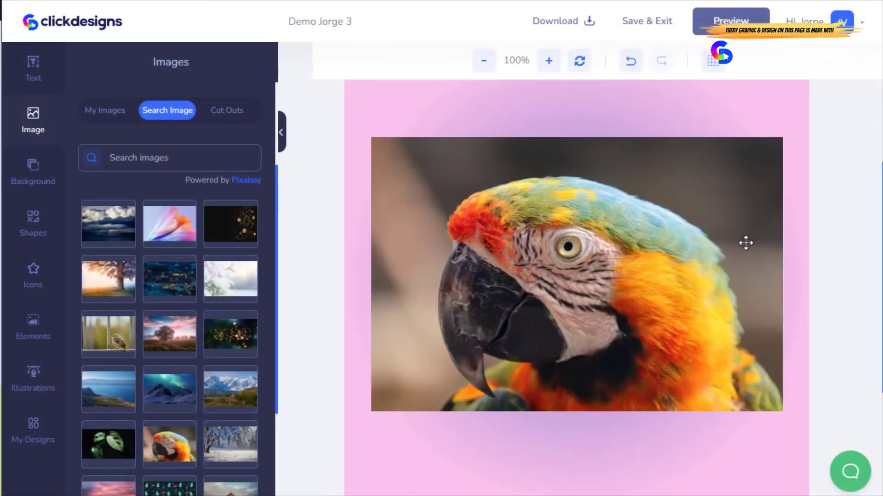
pyautogui.moveTo(622, 366); pyautogui.dragTo(585, 385)
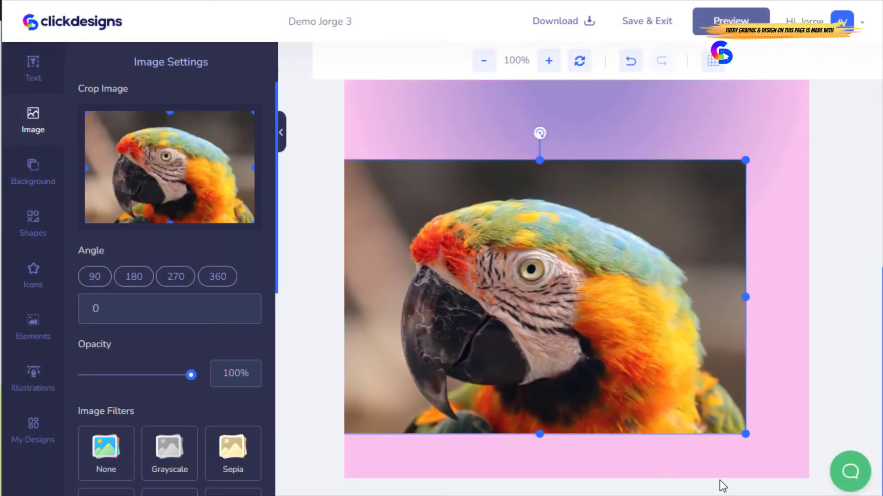
pyautogui.moveTo(745, 434); pyautogui.dragTo(808, 469)
pyautogui.moveTo(751, 359)
pyautogui.mouseDown()
pyautogui.moveTo(749, 351)
pyautogui.moveTo(755, 362)
pyautogui.mouseUp()
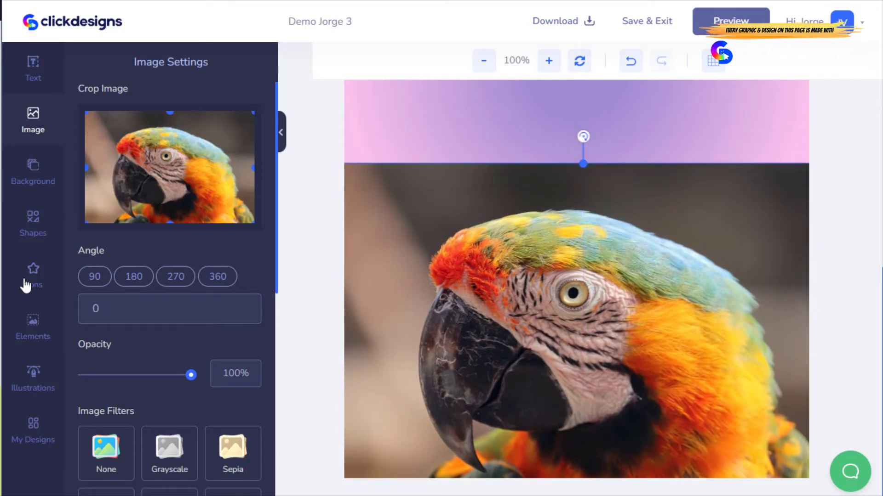
# Step: Add a speech bubble outline, enlarge it across the canvas top and colour it white #FFFFFF
pyautogui.click(37, 283)
pyautogui.click(31, 230)
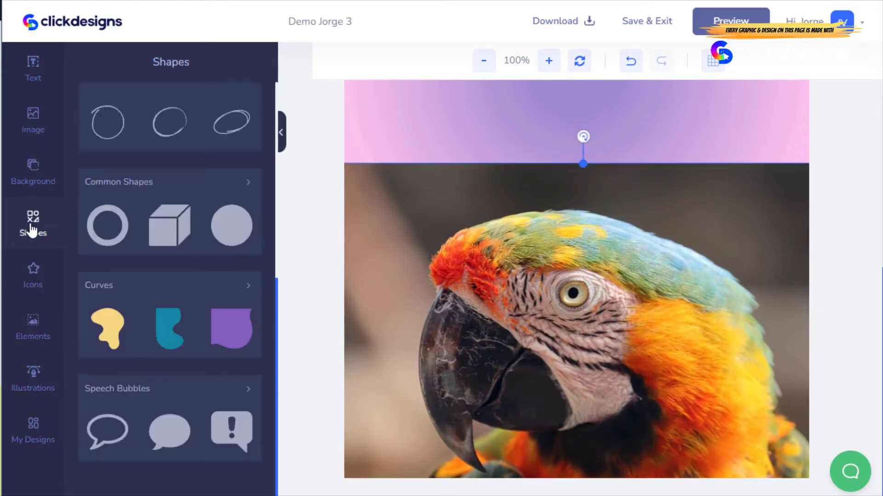
pyautogui.click(124, 442)
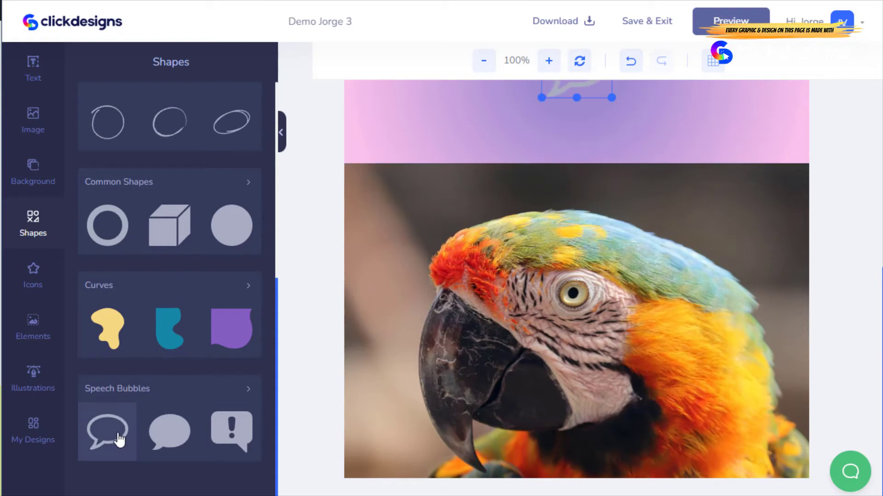
pyautogui.scroll(3, 644, 220)
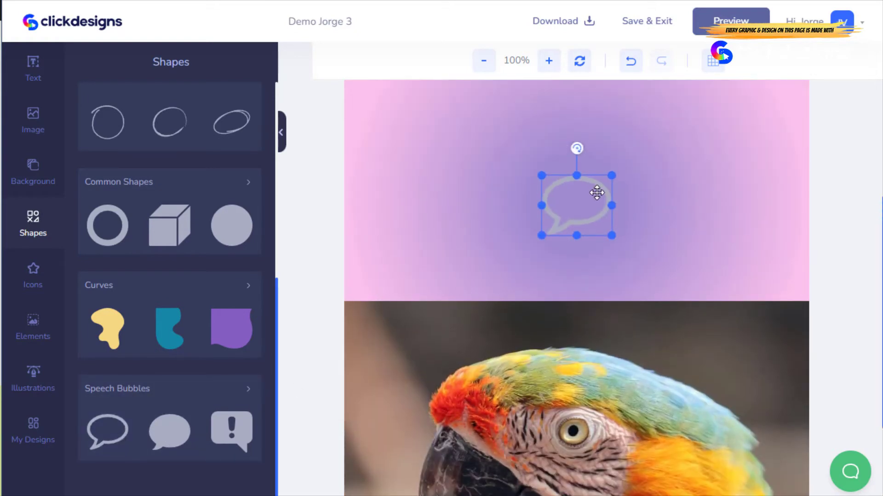
pyautogui.moveTo(576, 205); pyautogui.dragTo(504, 313)
pyautogui.moveTo(539, 282); pyautogui.dragTo(779, 81)
pyautogui.moveTo(651, 257); pyautogui.dragTo(630, 266)
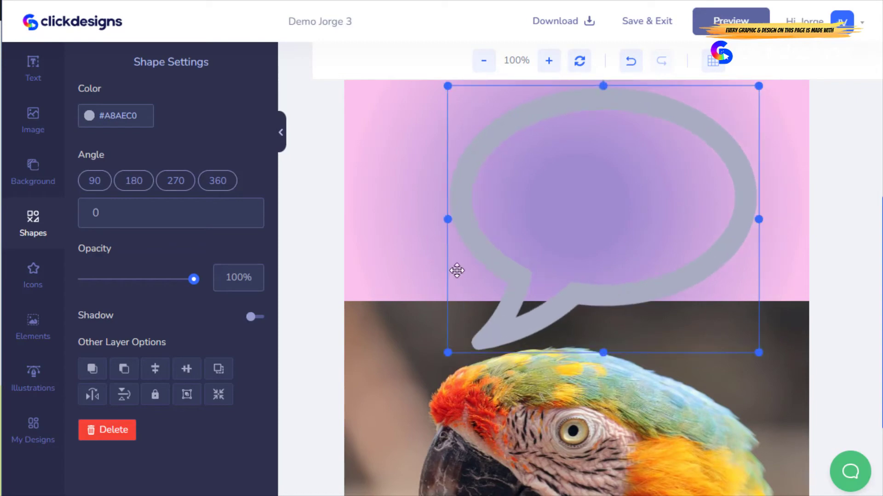
pyautogui.click(124, 134)
pyautogui.click(83, 133)
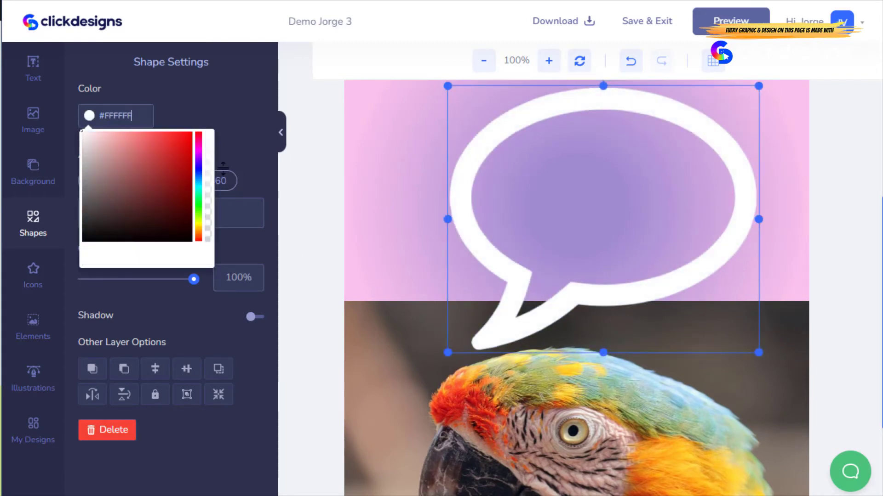
pyautogui.scroll(7, 824, 236)
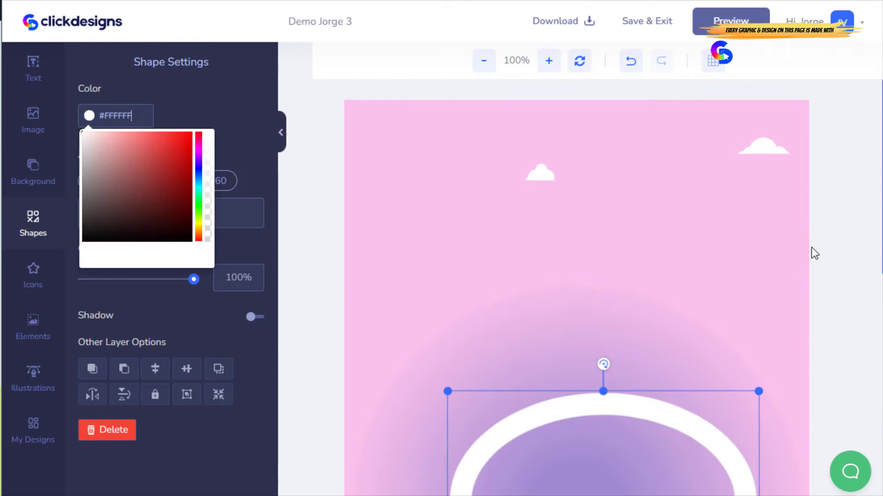
# Step: Delete the remaining right and left clouds from the screen
pyautogui.click(776, 146)
pyautogui.press('Delete')
pyautogui.click(543, 170)
pyautogui.press('Delete')
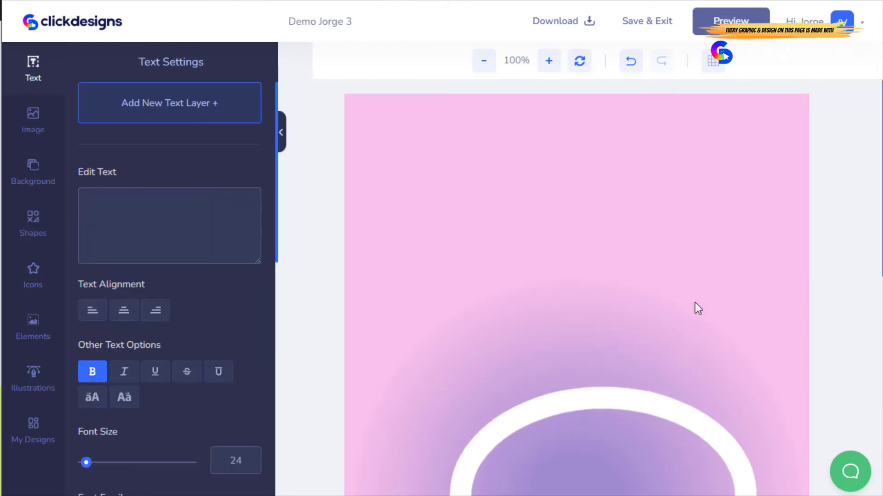
pyautogui.scroll(-6, 524, 219)
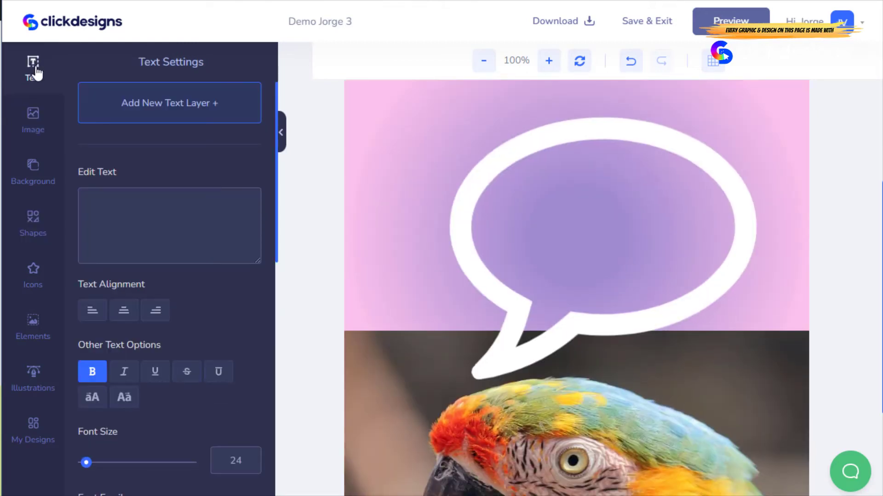
# Step: Add a text layer reading 'Let Me / Show You', broken over two lines
pyautogui.click(37, 130)
pyautogui.click(31, 85)
pyautogui.click(178, 110)
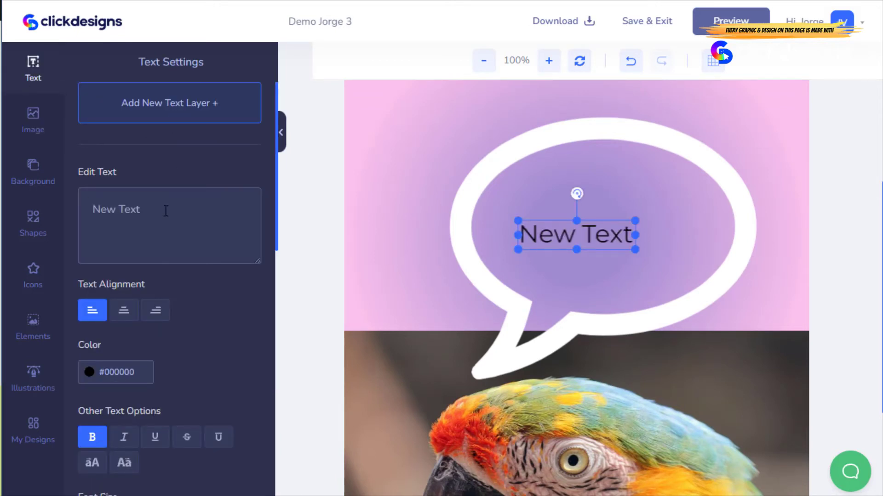
pyautogui.moveTo(166, 211); pyautogui.dragTo(71, 205)
pyautogui.write('Let ¡Me')
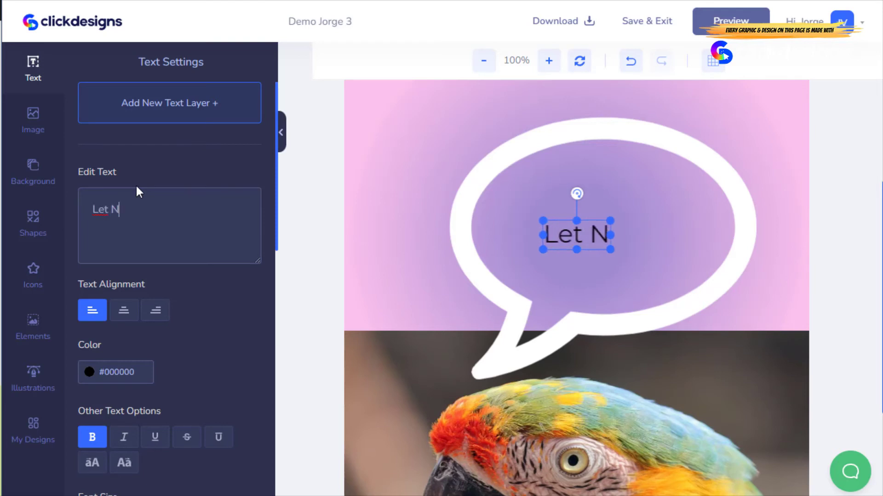
pyautogui.press('BackSpace')
pyautogui.press('BackSpace')
pyautogui.press('BackSpace')
pyautogui.write('Me ')
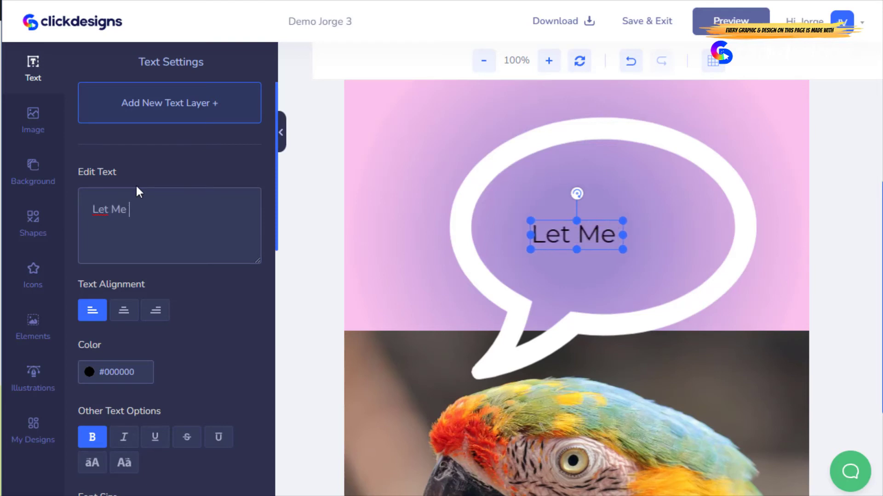
pyautogui.write('Show yhou')
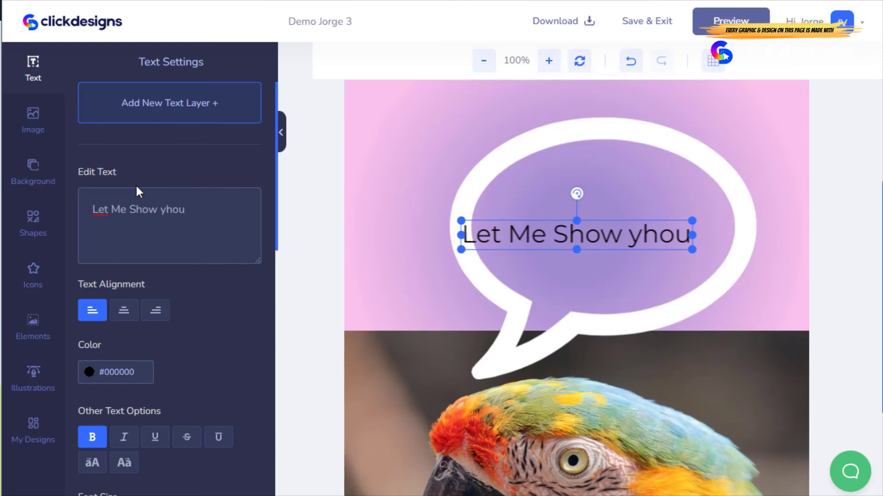
pyautogui.hotkey('ctrl', 'shift', 'Left')
pyautogui.write('You')
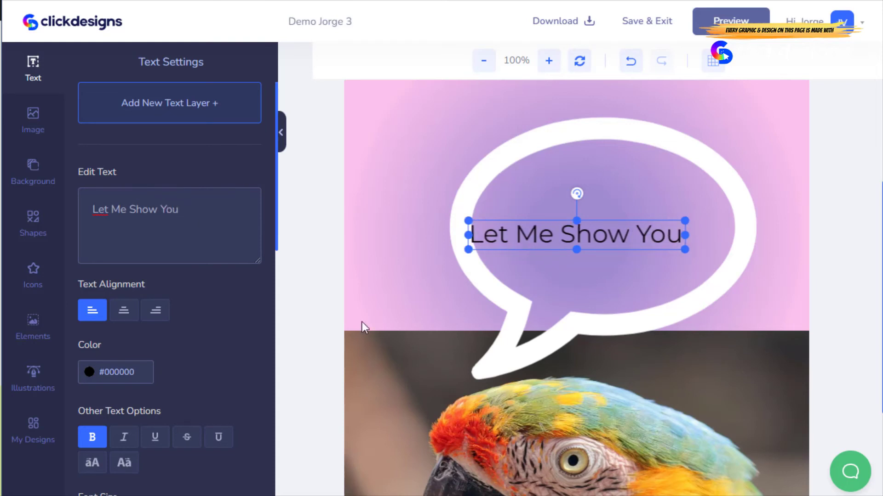
pyautogui.click(577, 236)
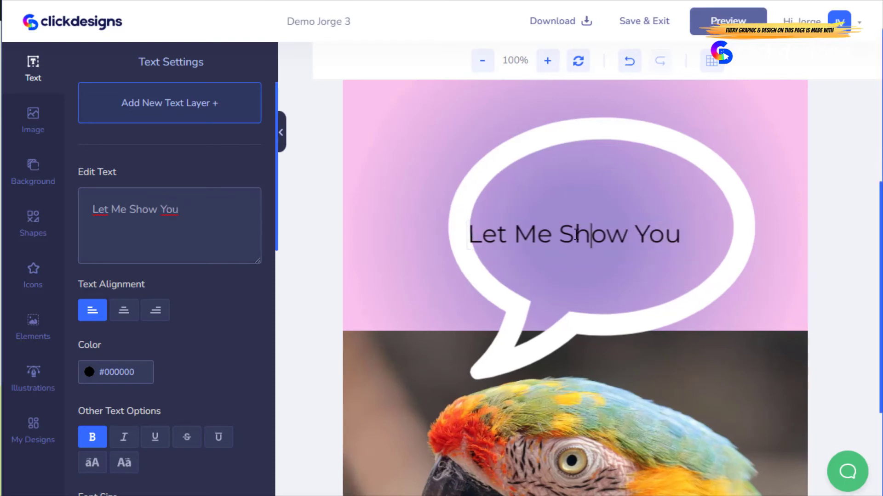
pyautogui.press('Return')
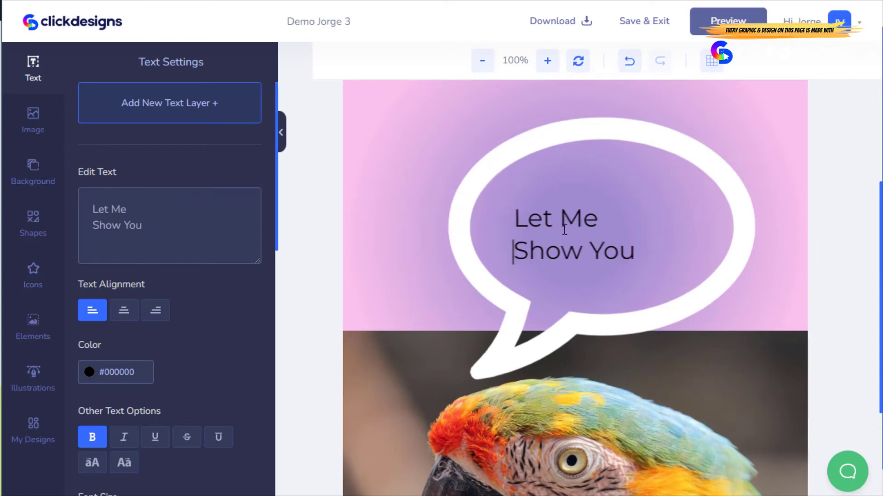
# Step: Centre-align the text, make it white, and enlarge it inside the speech bubble
pyautogui.moveTo(546, 215)
pyautogui.mouseDown()
pyautogui.moveTo(575, 236)
pyautogui.moveTo(531, 222)
pyautogui.mouseUp()
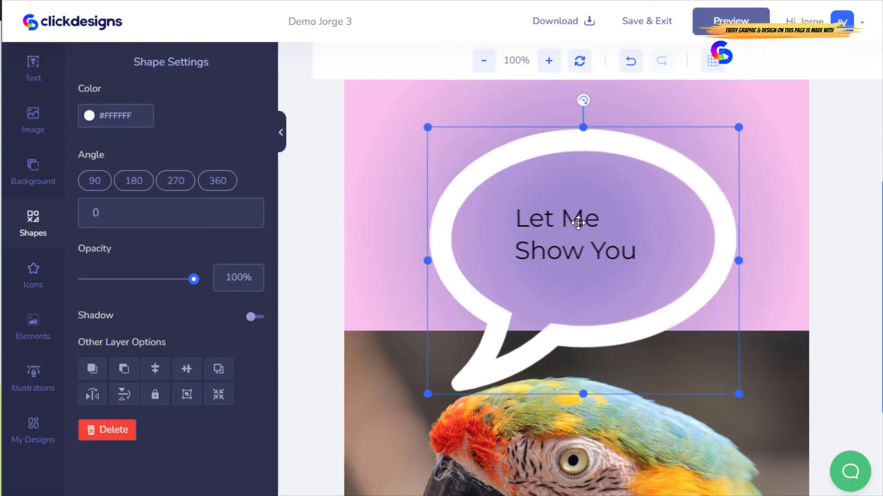
pyautogui.click(553, 219)
pyautogui.click(123, 310)
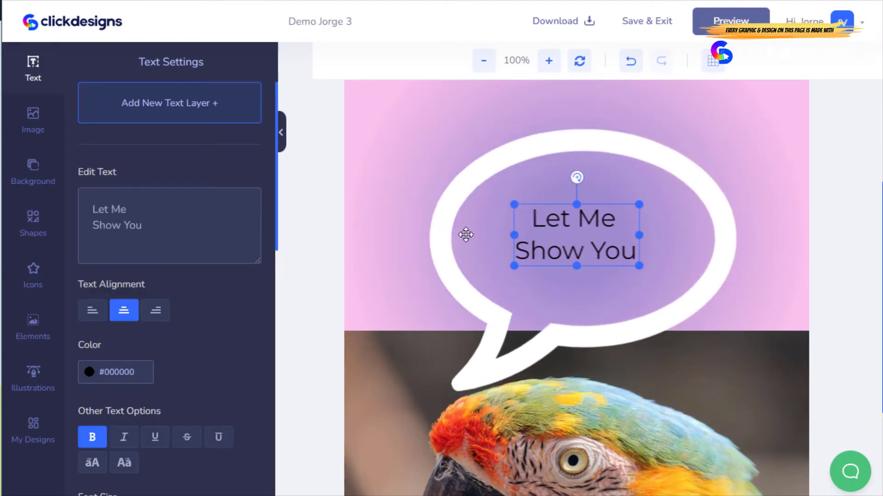
pyautogui.click(92, 373)
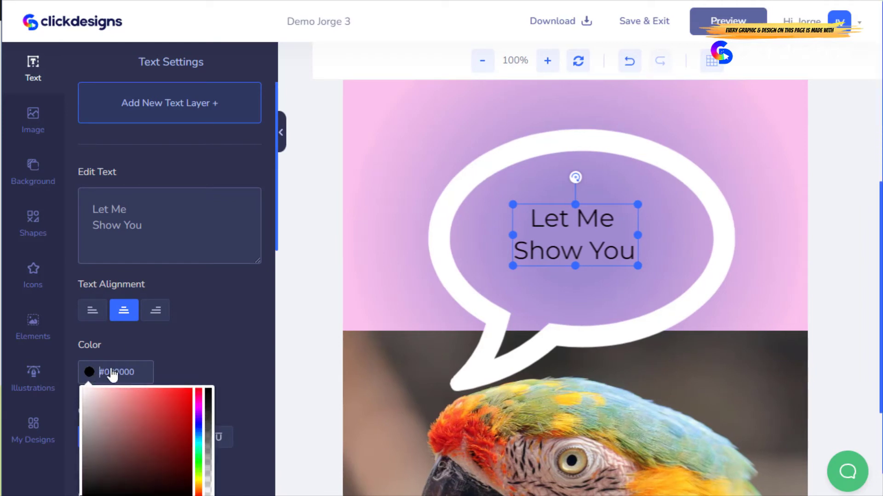
pyautogui.moveTo(135, 409); pyautogui.dragTo(81, 388)
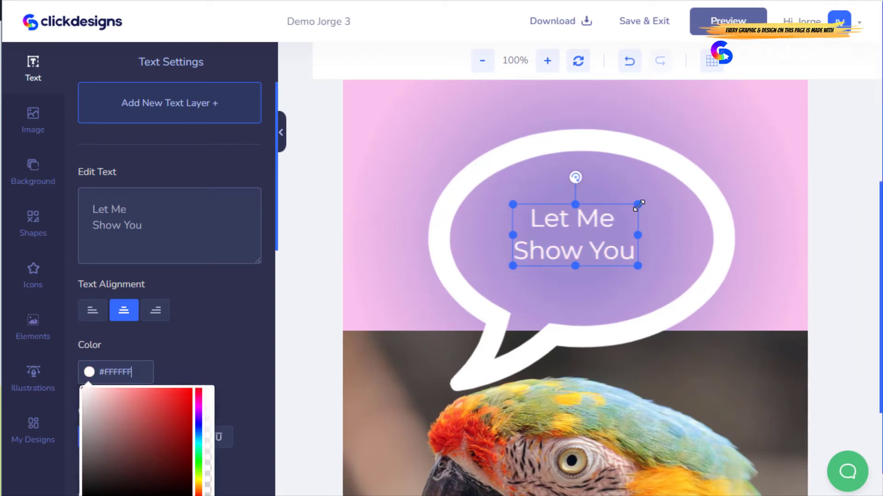
pyautogui.moveTo(639, 205); pyautogui.dragTo(697, 138)
pyautogui.moveTo(636, 215); pyautogui.dragTo(591, 242)
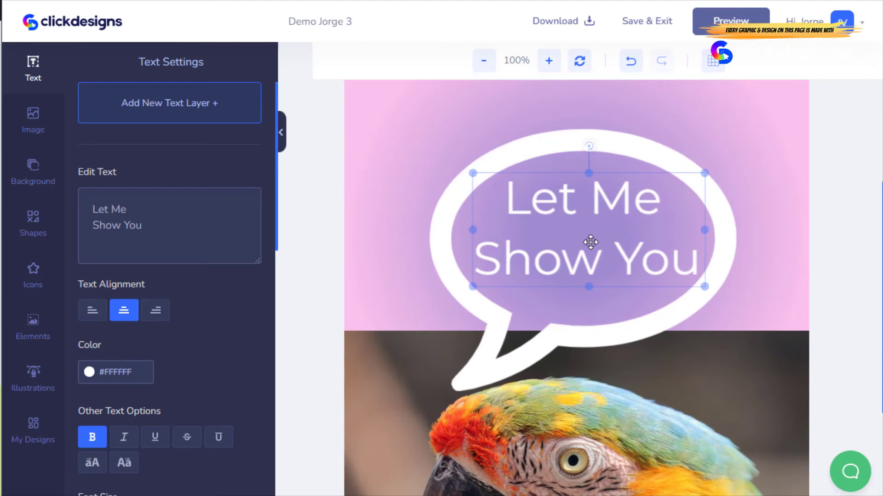
pyautogui.click(786, 236)
# Step: Add the 3D finger-snapping hand from the 3D elements library
pyautogui.scroll(5, 781, 337)
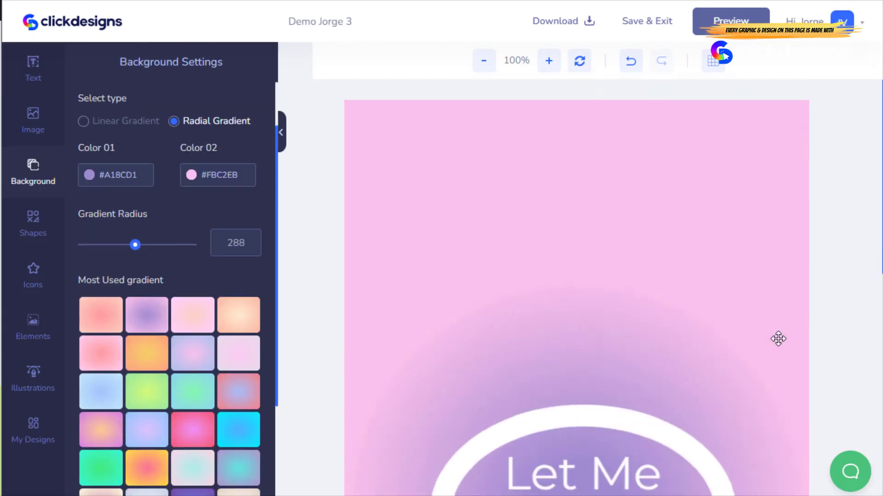
pyautogui.scroll(-7, 778, 339)
pyautogui.scroll(4, 777, 339)
pyautogui.click(34, 379)
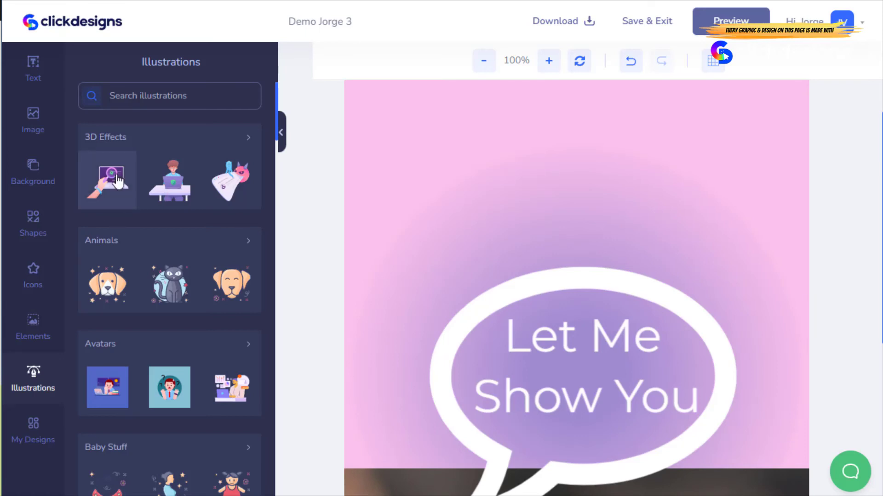
pyautogui.scroll(-5, 150, 305)
pyautogui.click(18, 340)
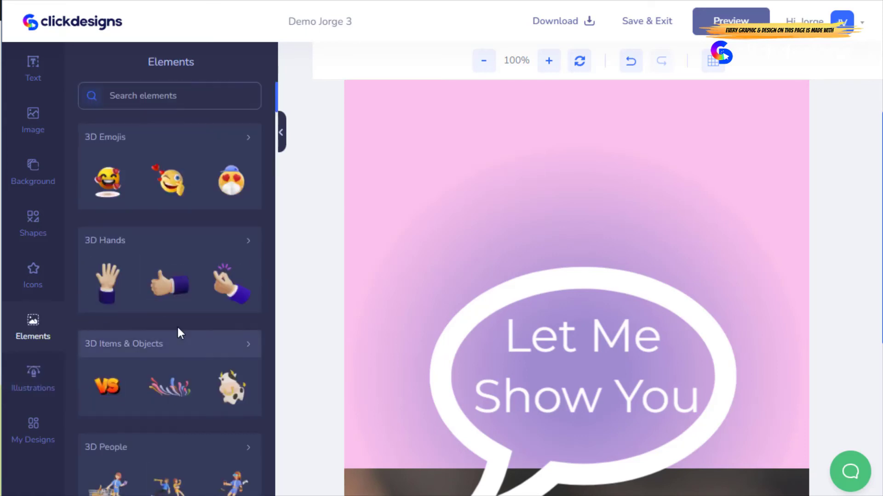
pyautogui.click(225, 285)
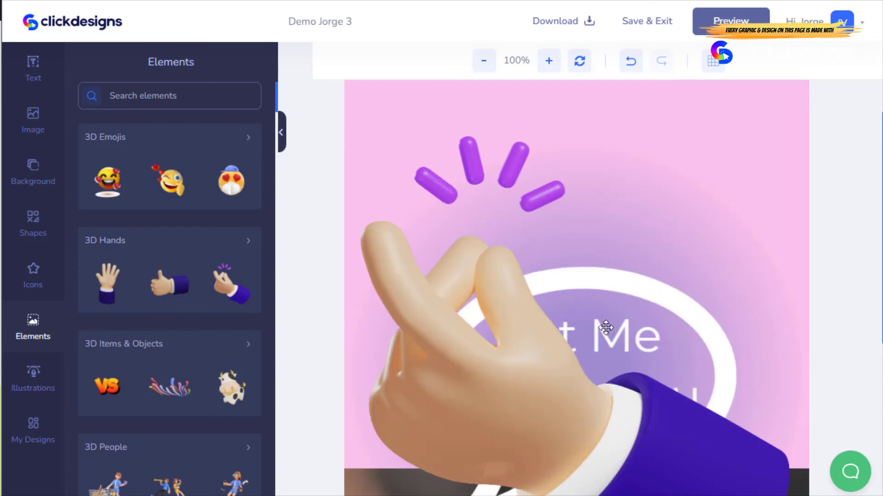
# Step: Resize the snapping hand and position it just above the speech bubble
pyautogui.click(584, 307)
pyautogui.moveTo(584, 307); pyautogui.dragTo(713, 127)
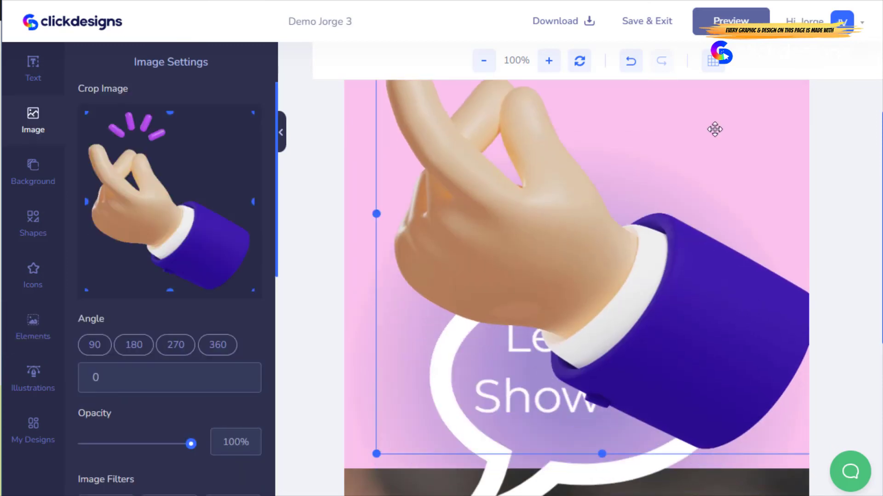
pyautogui.scroll(-3, 720, 136)
pyautogui.scroll(5, 800, 243)
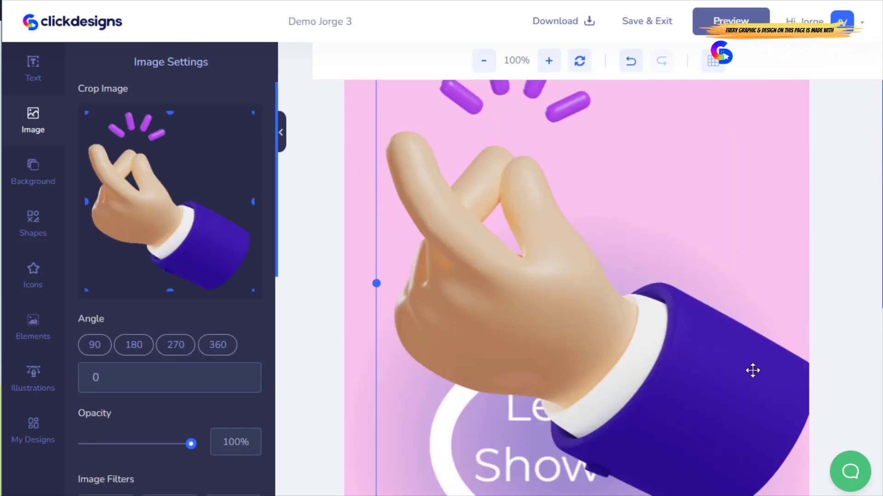
pyautogui.moveTo(616, 349); pyautogui.dragTo(669, 411)
pyautogui.click(426, 98)
pyautogui.click(442, 144)
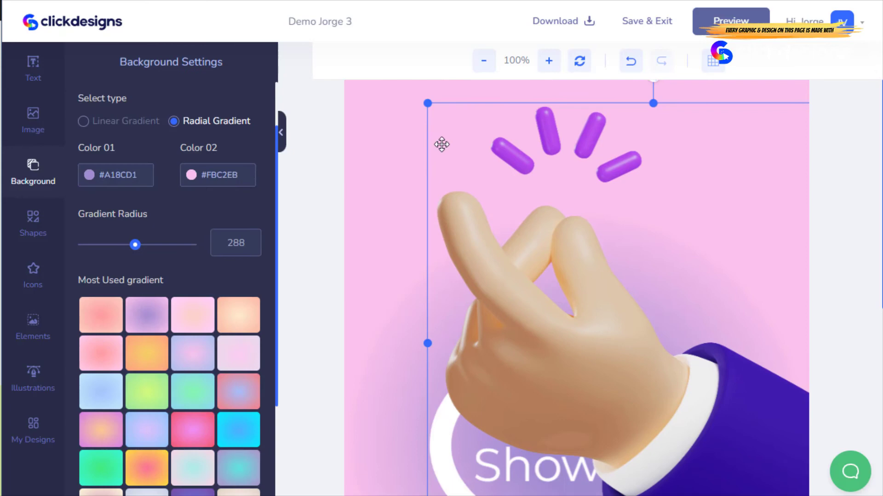
pyautogui.moveTo(428, 104); pyautogui.dragTo(473, 89)
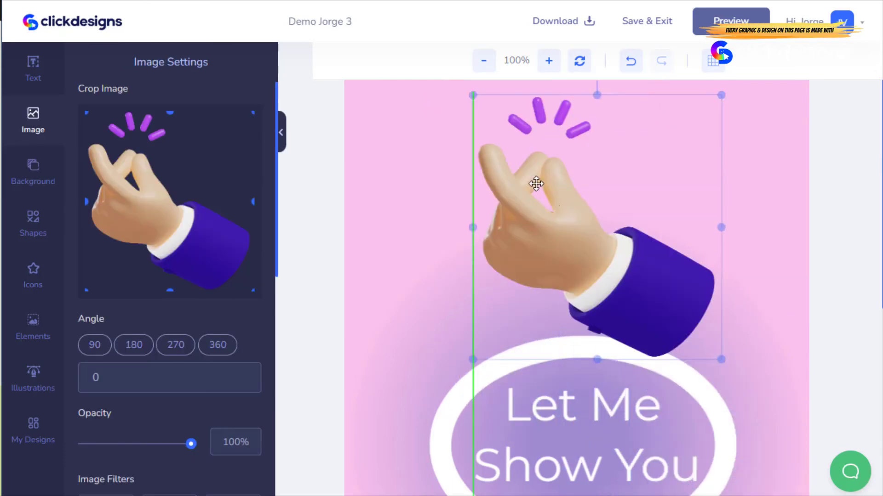
pyautogui.moveTo(536, 182); pyautogui.dragTo(551, 173)
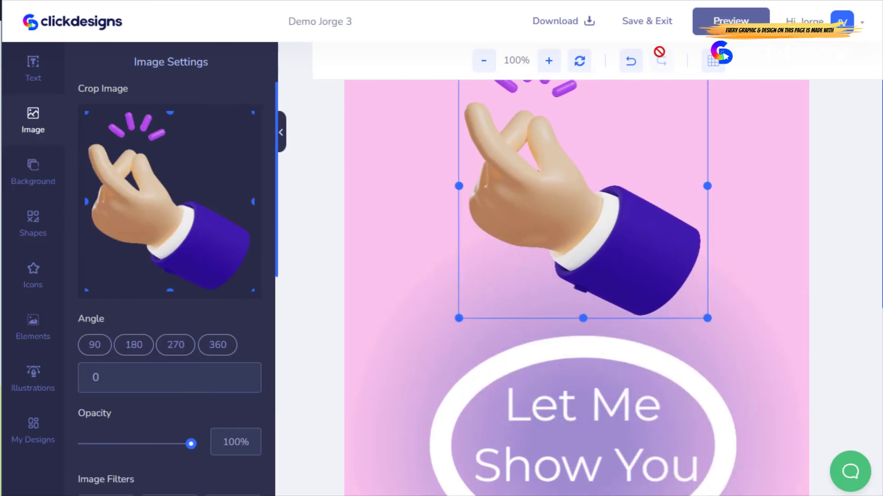
# Step: Preview the finished design in the phone mockup and bring up the PNG, JPEG or PDF export choices
pyautogui.click(653, 28)
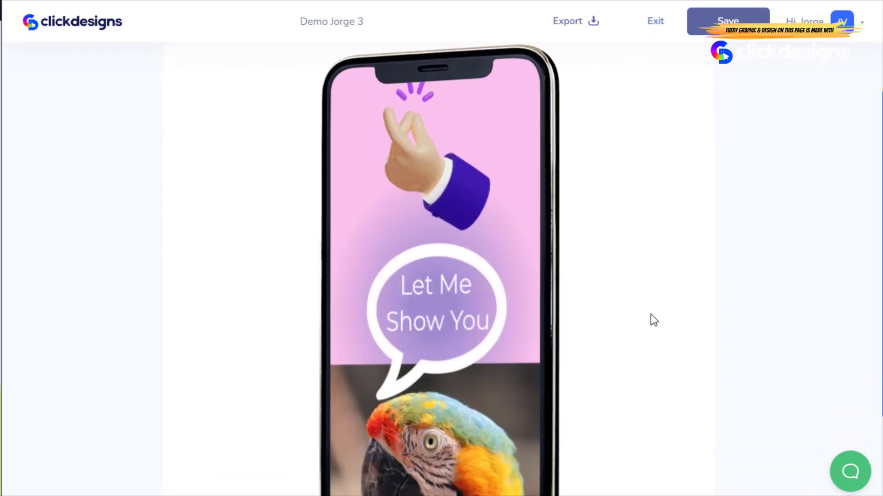
pyautogui.click(584, 23)
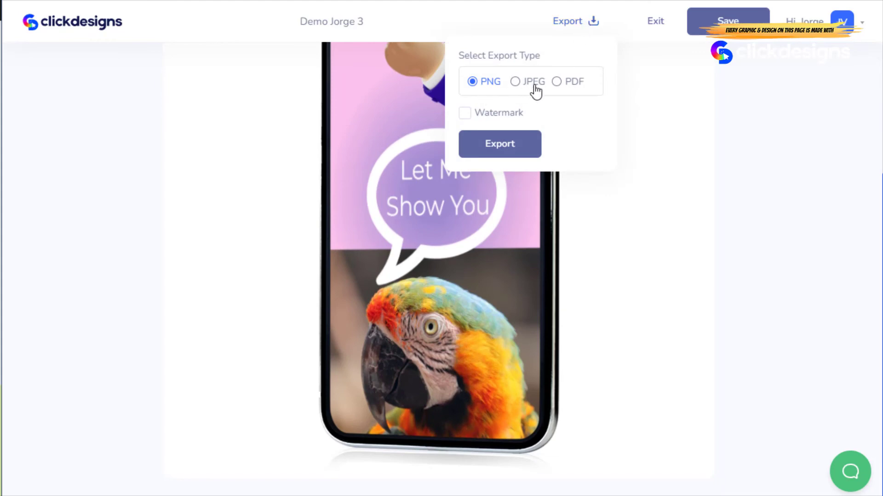